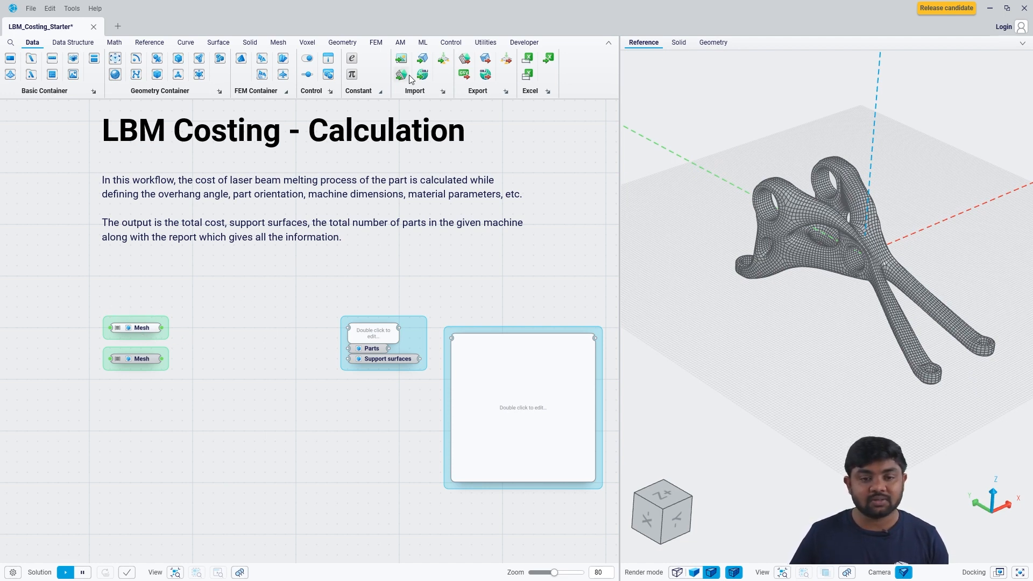
# Step: Add an LBM Costing node from the AM analysis tools between the Mesh inputs and the output containers
pyautogui.click(404, 44)
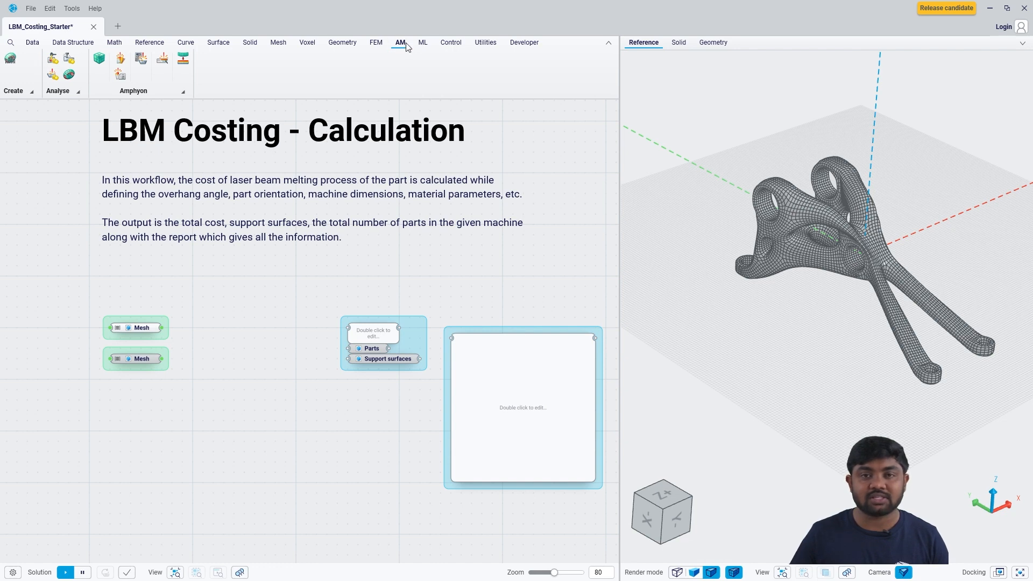
pyautogui.click(74, 92)
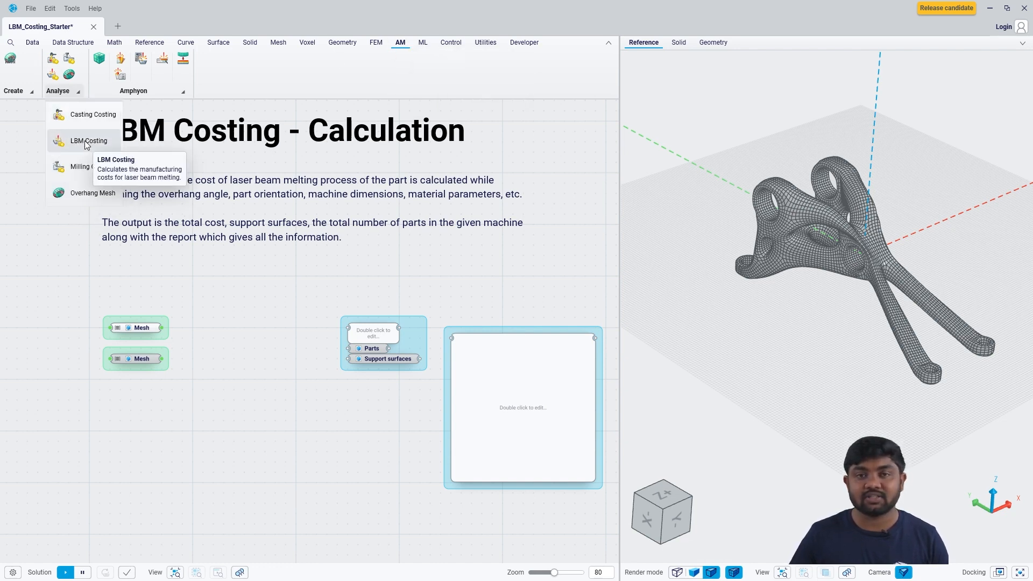
pyautogui.moveTo(88, 144); pyautogui.dragTo(224, 286)
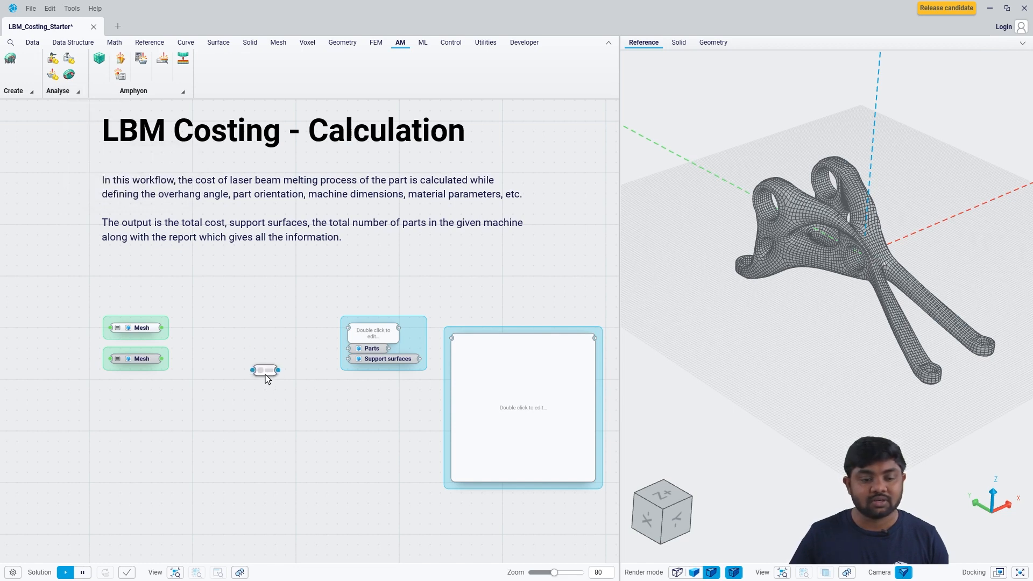
pyautogui.moveTo(263, 325); pyautogui.dragTo(261, 346)
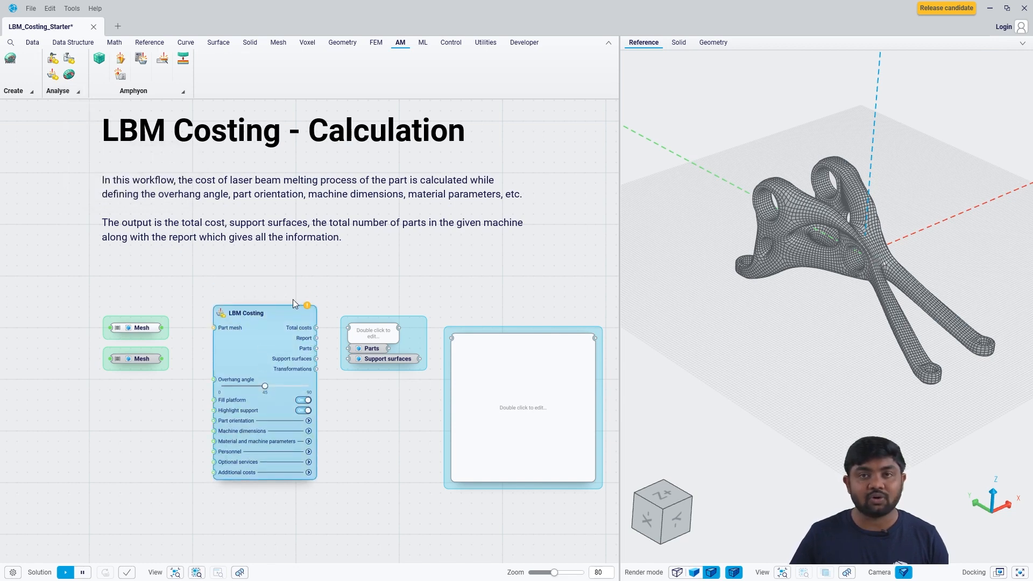
pyautogui.click(180, 424)
pyautogui.doubleClick(169, 411)
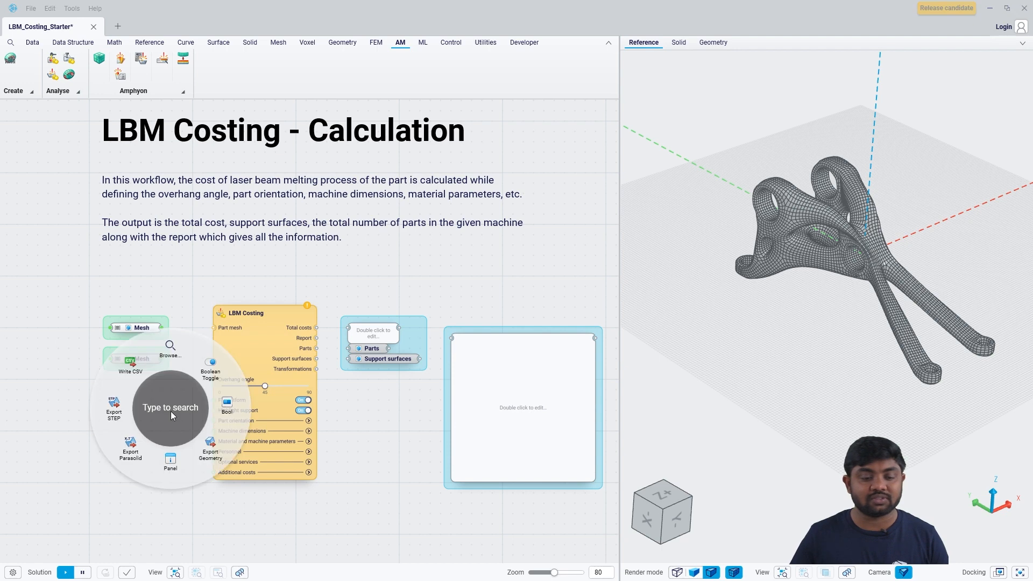
pyautogui.click(170, 411)
pyautogui.doubleClick(169, 414)
pyautogui.write('lbm')
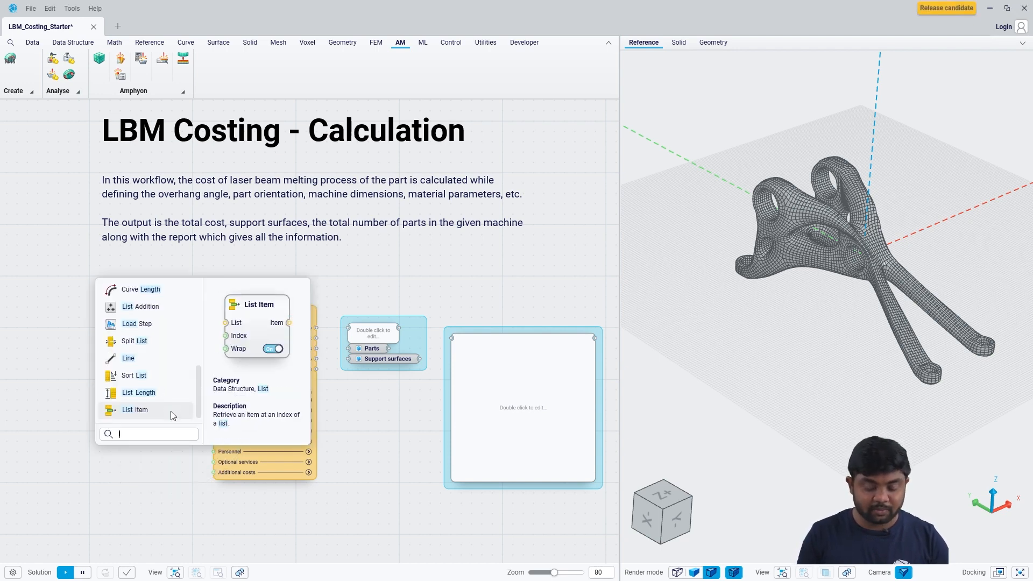
pyautogui.click(168, 411)
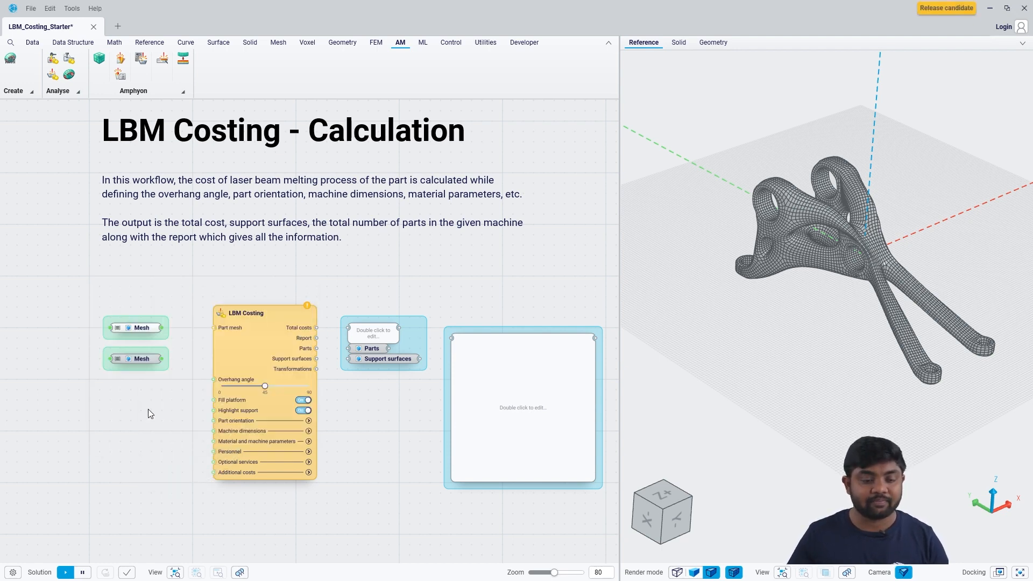
# Step: Turn off Fill platform and Highlight support on LBM Costing and connect the upper Mesh to its Part mesh input
pyautogui.click(304, 410)
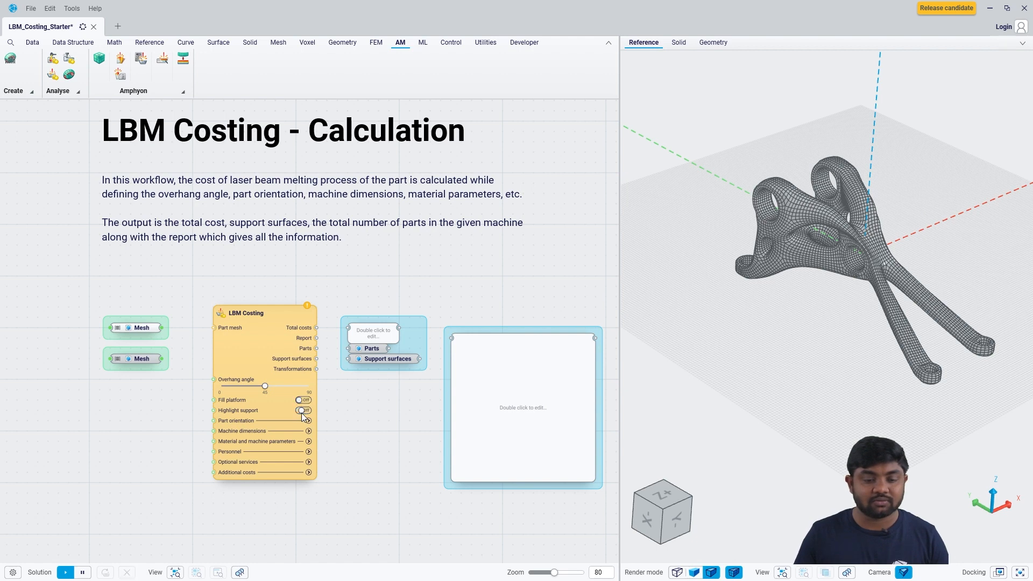
pyautogui.click(303, 410)
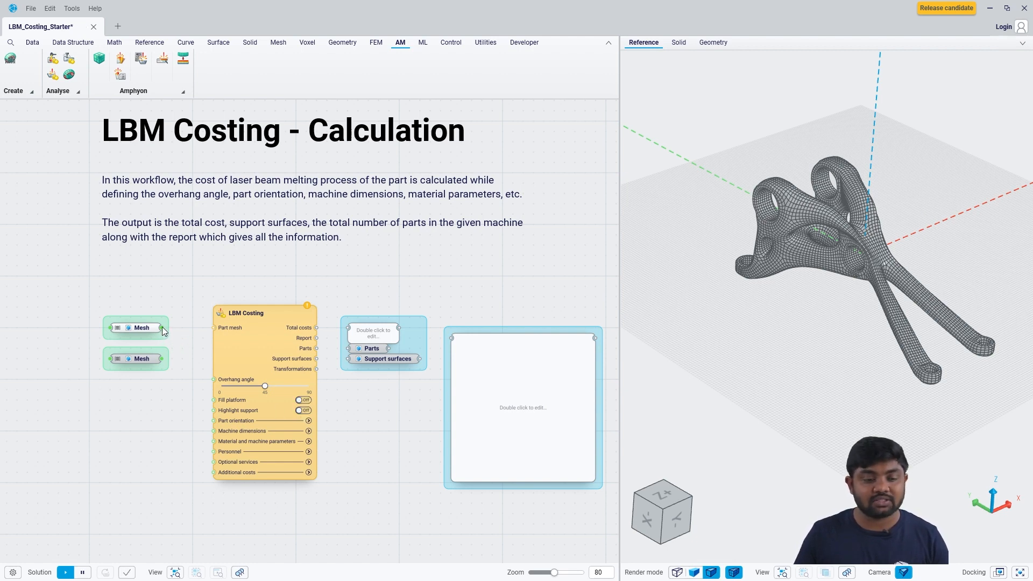
pyautogui.moveTo(202, 328); pyautogui.dragTo(209, 327)
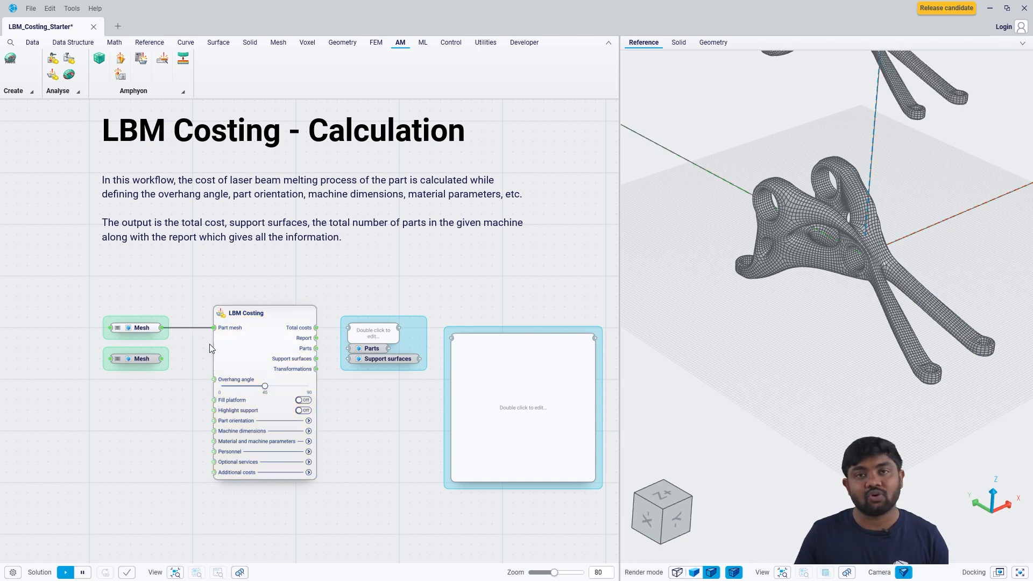
pyautogui.scroll(-9, 852, 354)
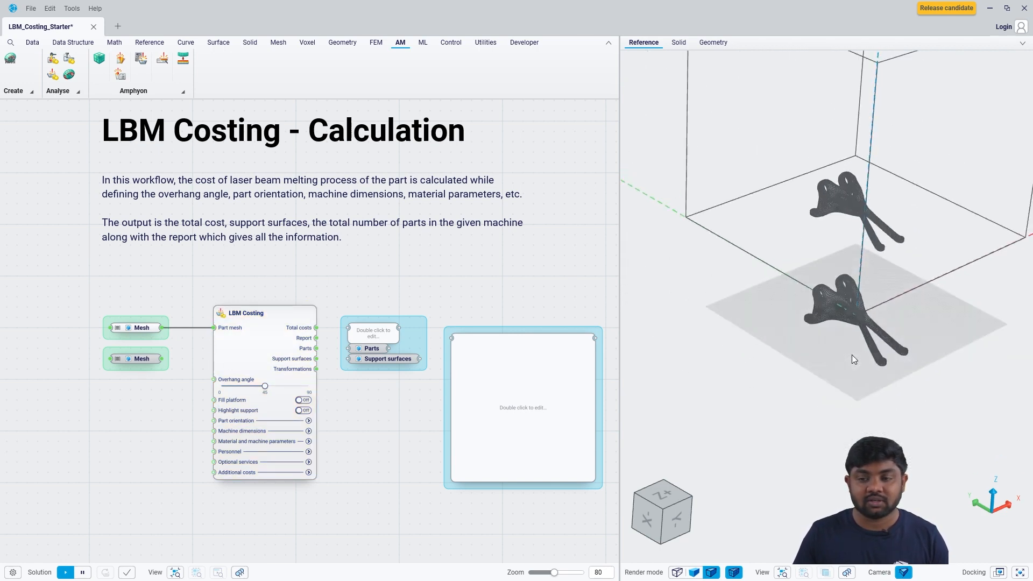
pyautogui.click(141, 328)
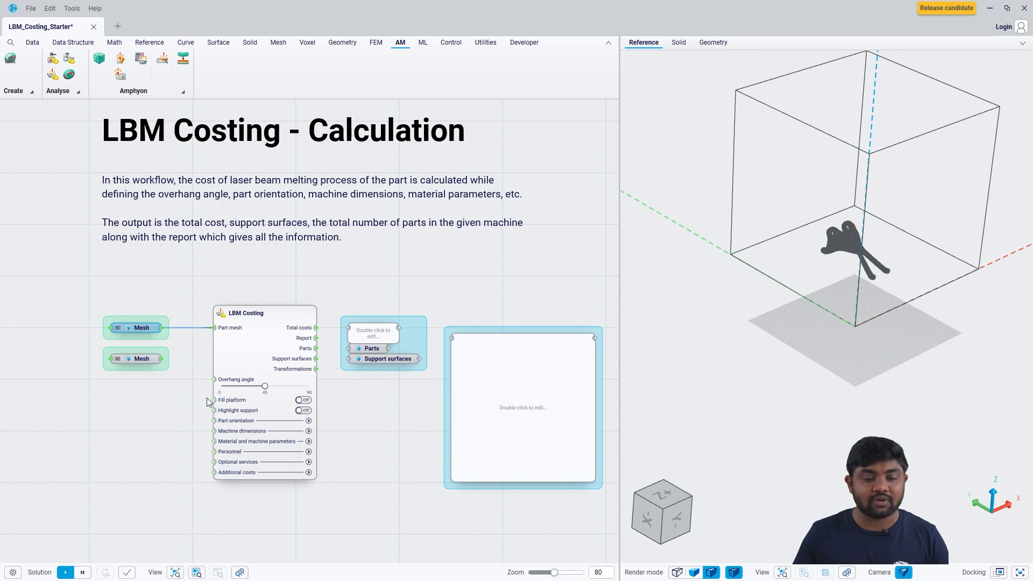
# Step: Turn on Highlight support on the LBM Costing node and switch the 3D view to shaded rendering without mesh edges
pyautogui.scroll(2, 206, 398)
pyautogui.moveTo(192, 415); pyautogui.dragTo(248, 321, button='right')
pyautogui.moveTo(302, 268)
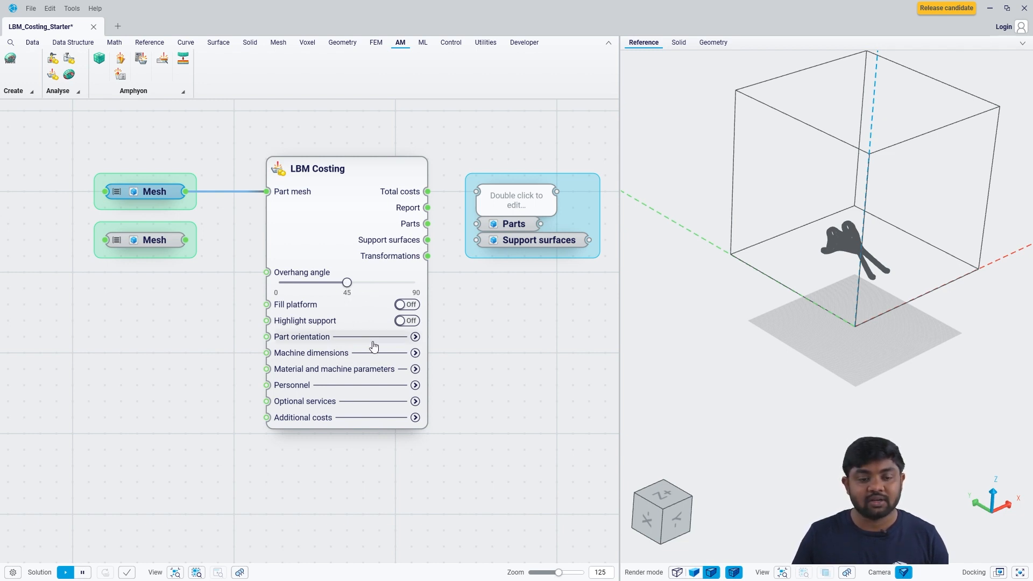
pyautogui.scroll(1, 373, 341)
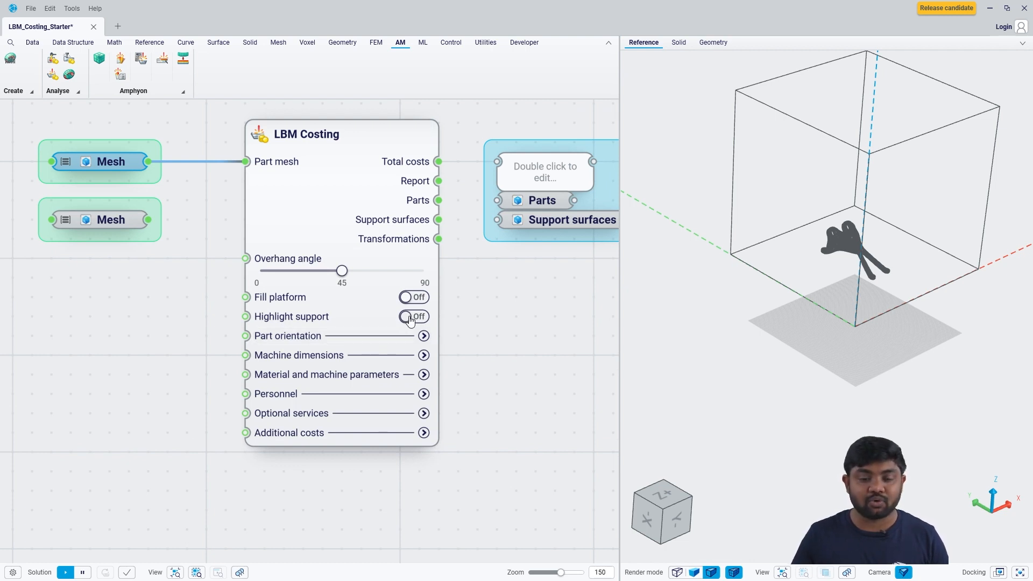
pyautogui.click(410, 318)
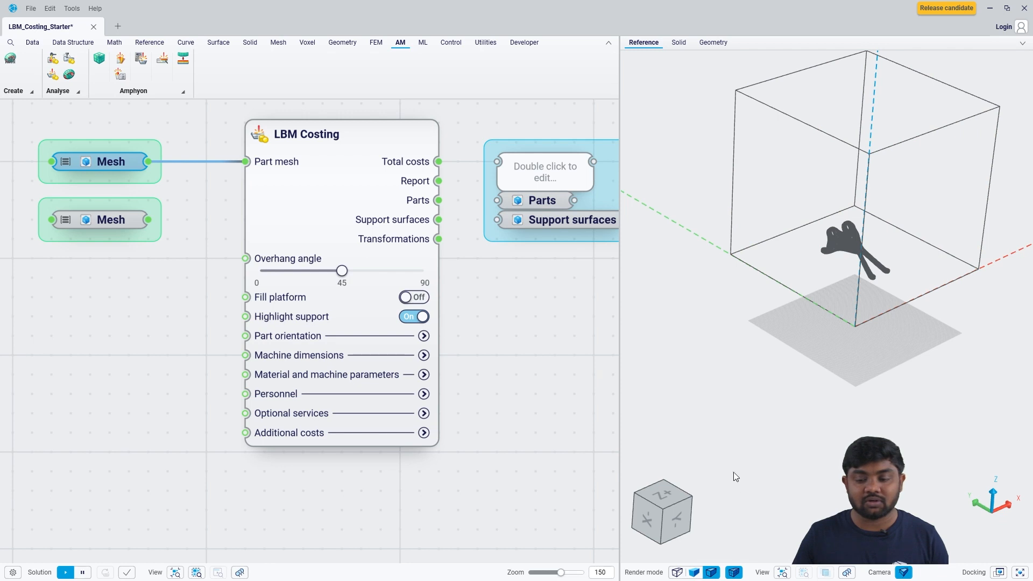
pyautogui.click(691, 573)
pyautogui.click(843, 291)
# Step: Examine the highlighted support surfaces on the underside and around the holes of the part
pyautogui.scroll(5, 848, 271)
pyautogui.moveTo(848, 271)
pyautogui.mouseDown(button='right')
pyautogui.moveTo(844, 238)
pyautogui.moveTo(836, 261)
pyautogui.mouseUp(button='right')
pyautogui.scroll(3, 836, 260)
pyautogui.scroll(3, 836, 260)
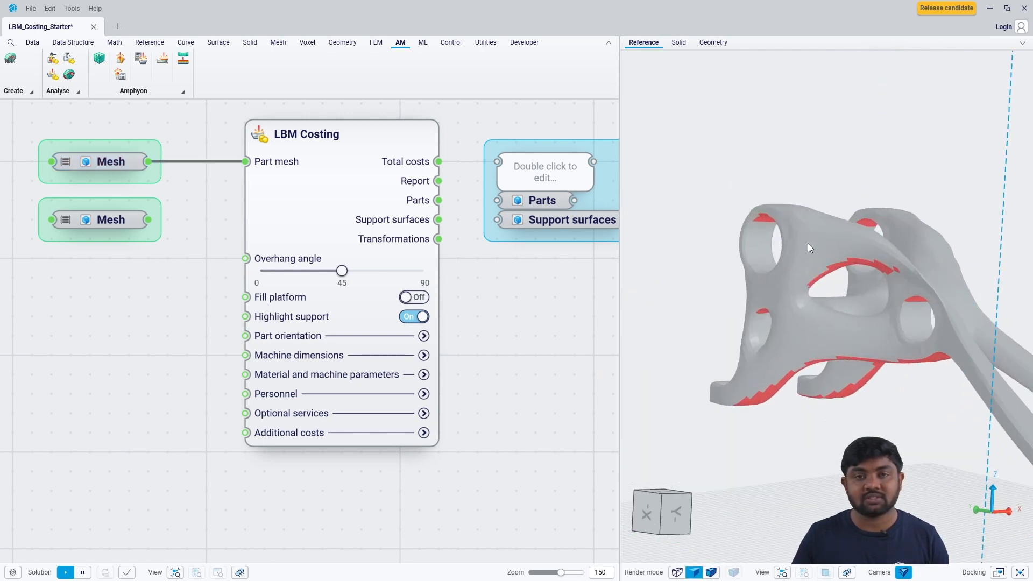
pyautogui.scroll(-5, 793, 247)
pyautogui.moveTo(796, 282); pyautogui.dragTo(808, 315, button='right')
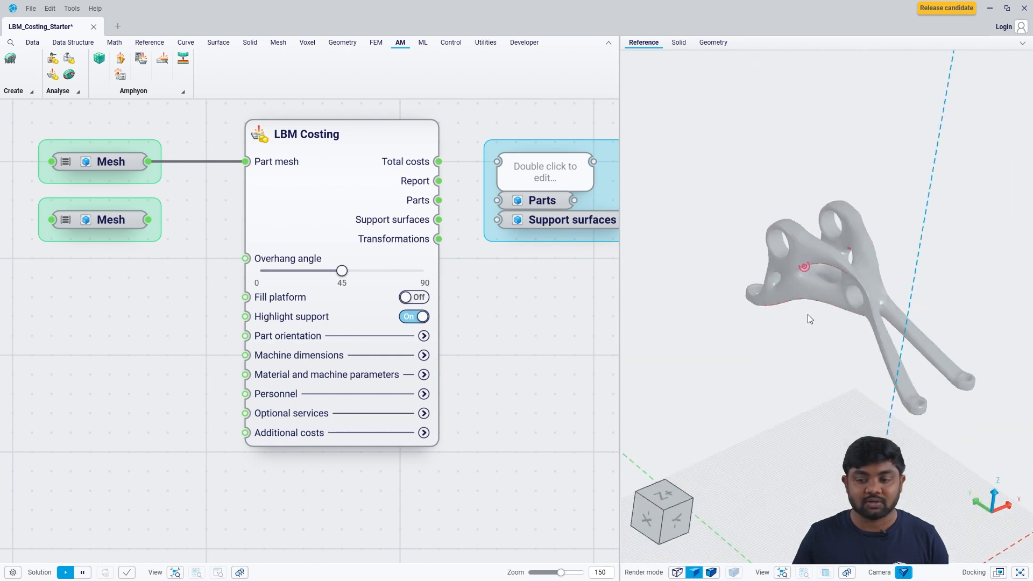
pyautogui.scroll(-3, 807, 315)
pyautogui.scroll(-3, 807, 315)
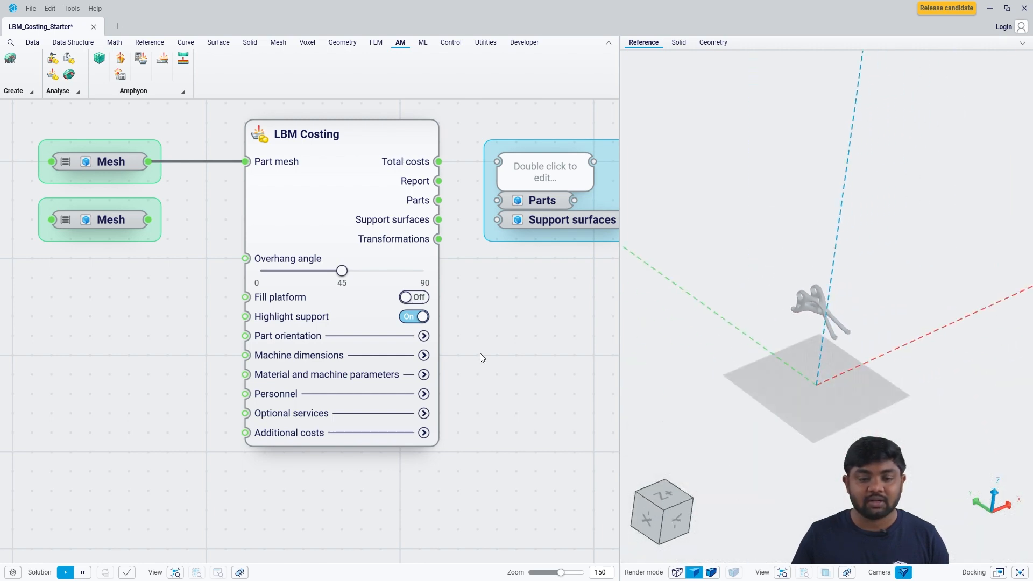
# Step: Turn on Fill platform to fill the build space with parts and restore the rendering with mesh edges
pyautogui.click(415, 298)
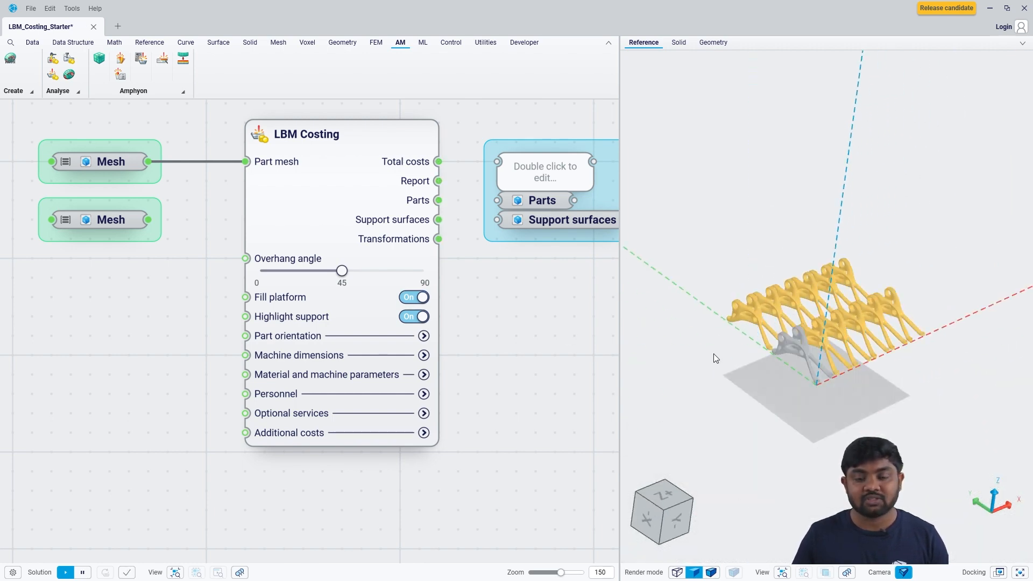
pyautogui.click(711, 573)
pyautogui.scroll(3, 782, 447)
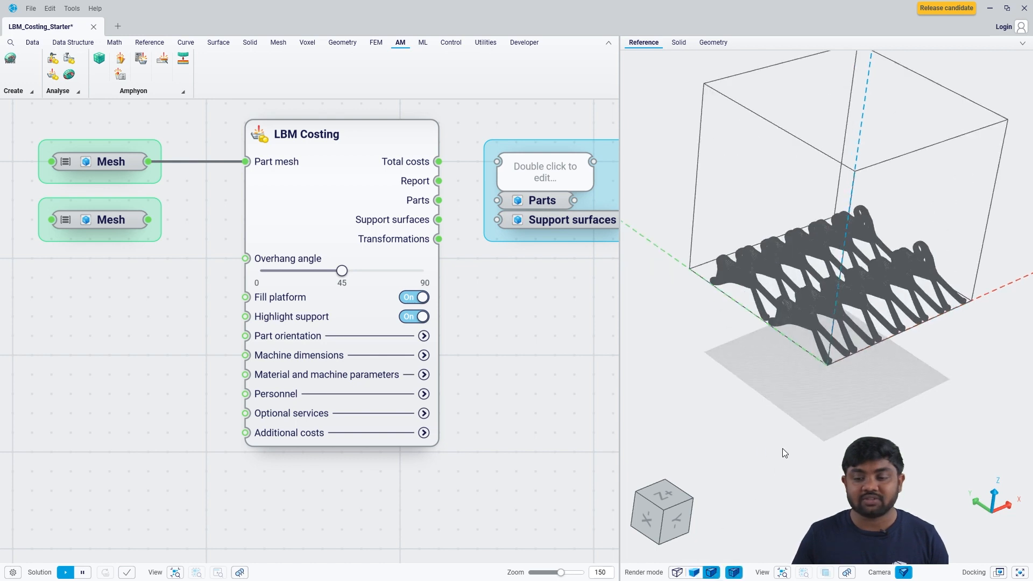
pyautogui.moveTo(786, 401); pyautogui.dragTo(779, 344, button='right')
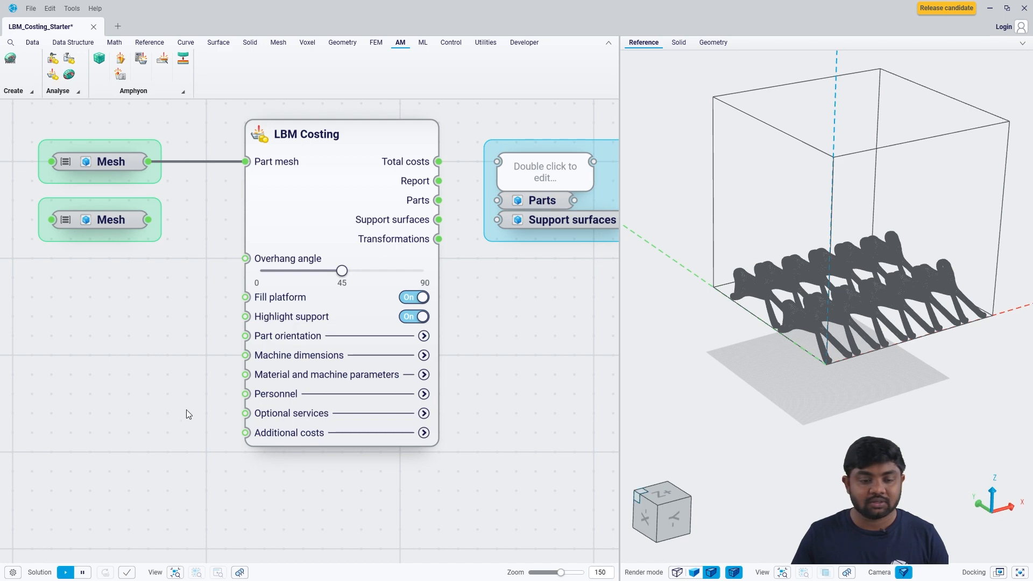
# Step: Expand the Part orientation settings of LBM Costing and set Rotation angle X to 48
pyautogui.scroll(1, 186, 409)
pyautogui.click(305, 323)
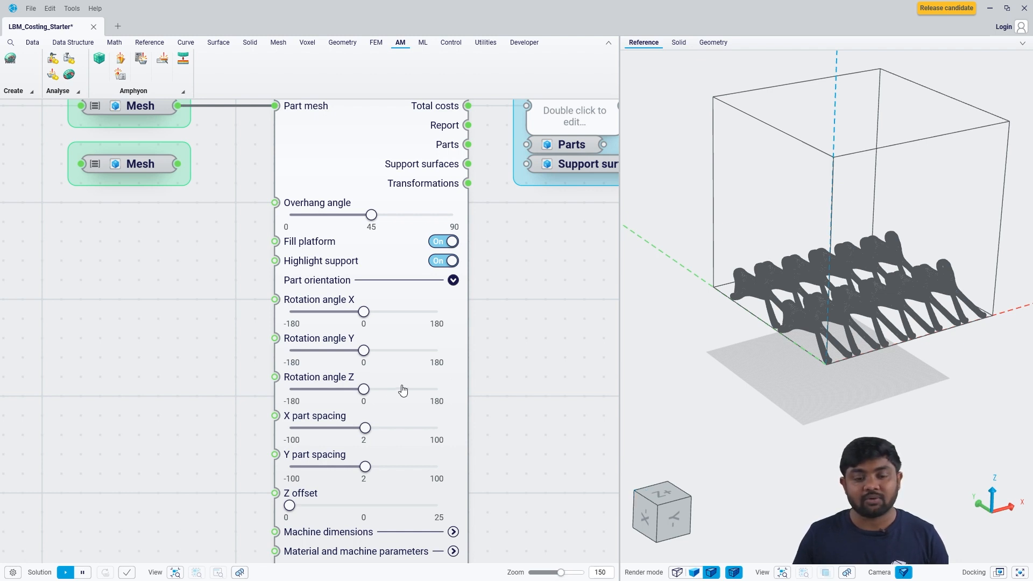
pyautogui.scroll(-2, 327, 295)
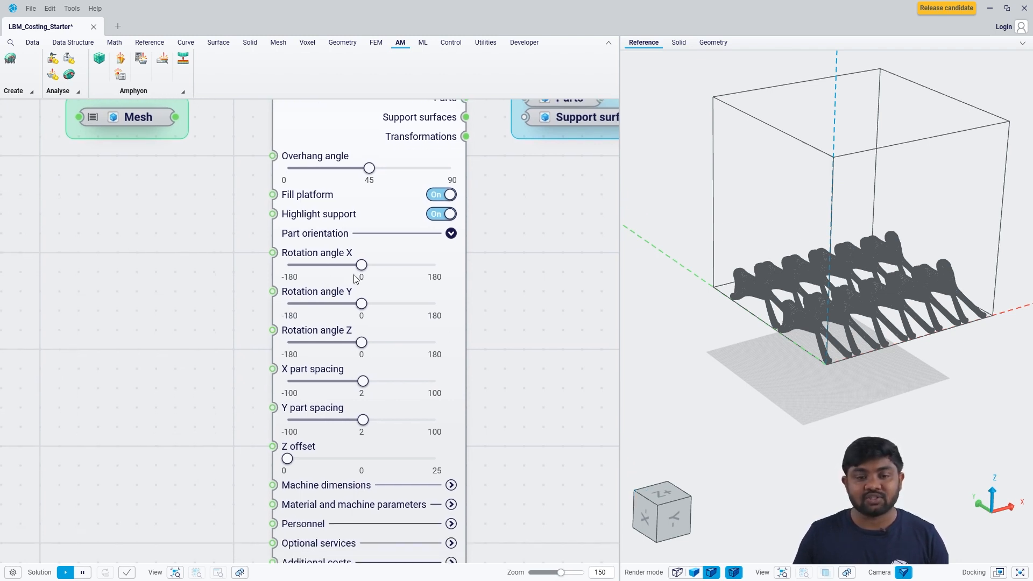
pyautogui.moveTo(361, 268); pyautogui.dragTo(380, 265)
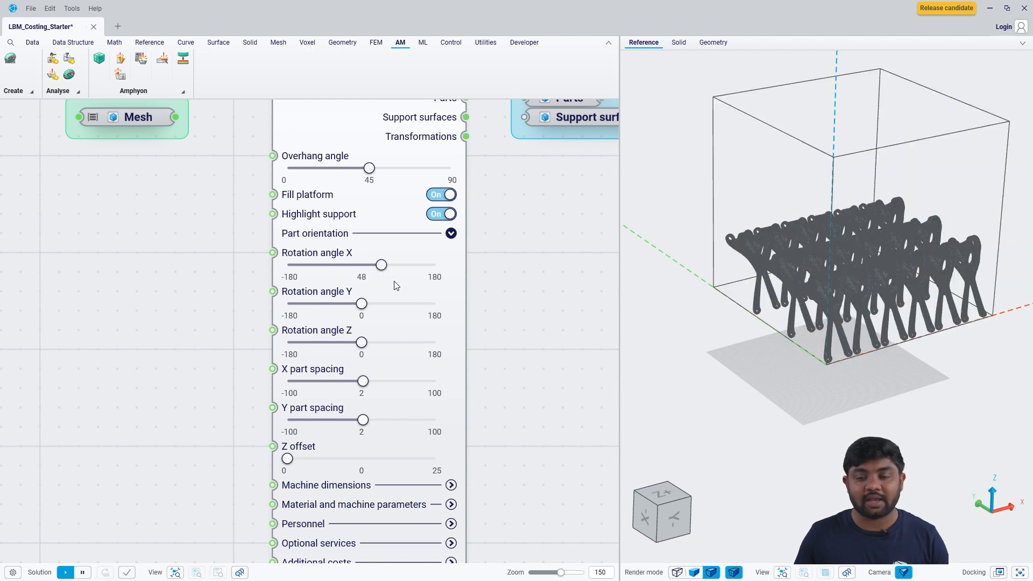
pyautogui.moveTo(736, 311); pyautogui.dragTo(752, 319, button='middle')
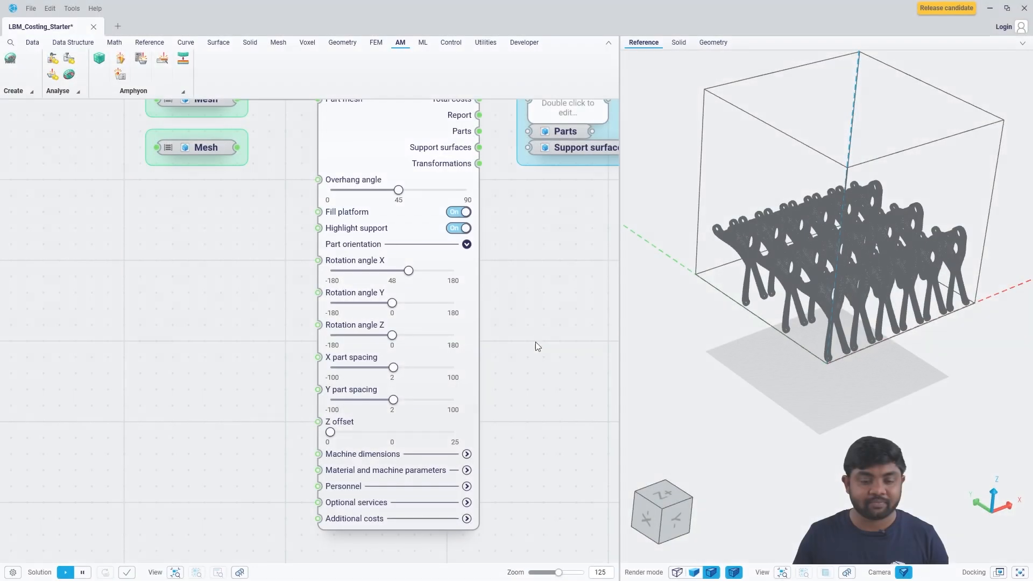
# Step: Expand the Machine dimensions settings and review the X, Y and Z dimensions of the build space
pyautogui.moveTo(537, 346); pyautogui.dragTo(494, 265, button='middle')
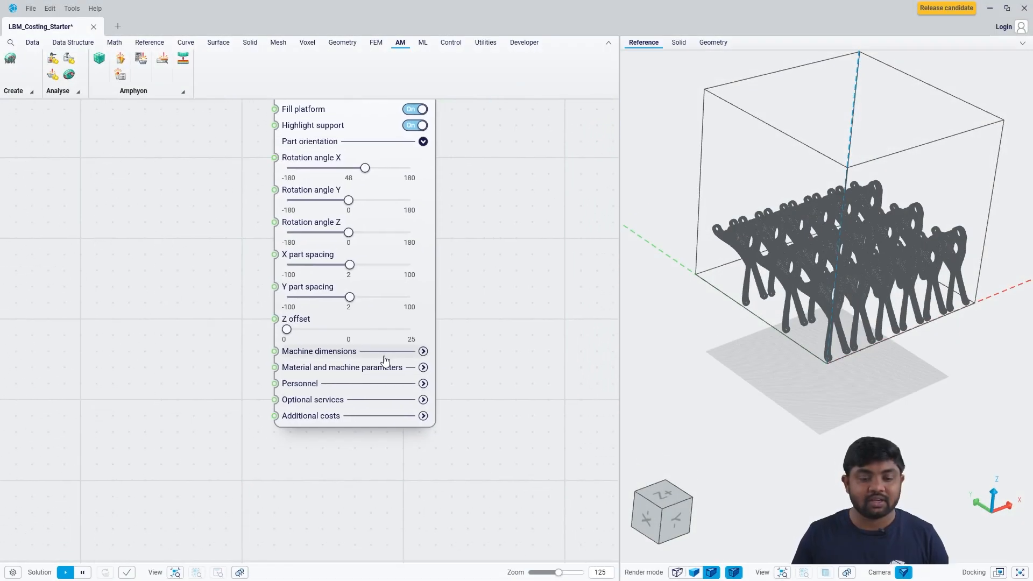
pyautogui.click(382, 354)
pyautogui.scroll(1, 209, 382)
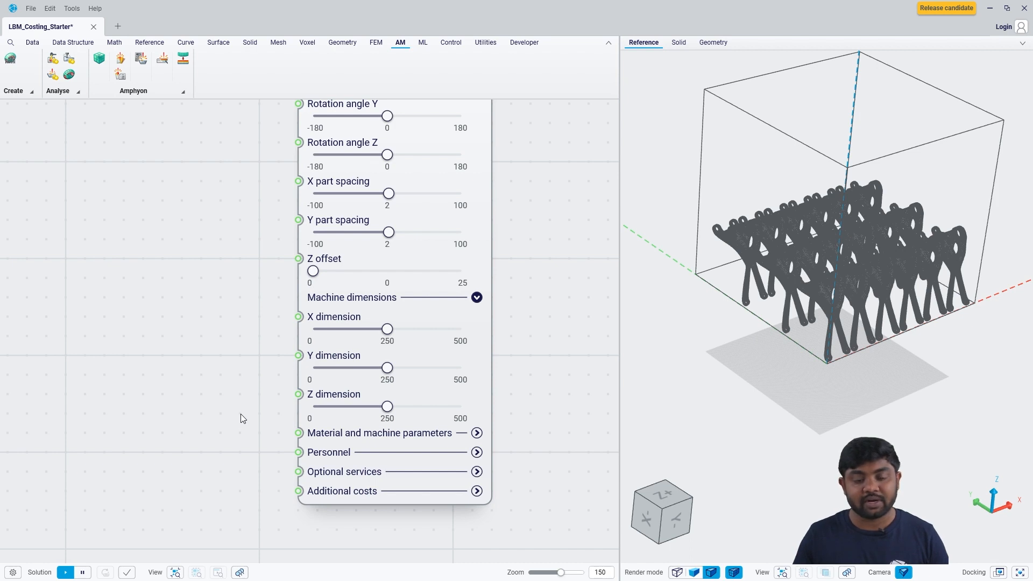
# Step: Expand Material and machine parameters and review the settings from Material price down to Machine hourly rate
pyautogui.moveTo(240, 414); pyautogui.dragTo(236, 304, button='middle')
pyautogui.click(359, 325)
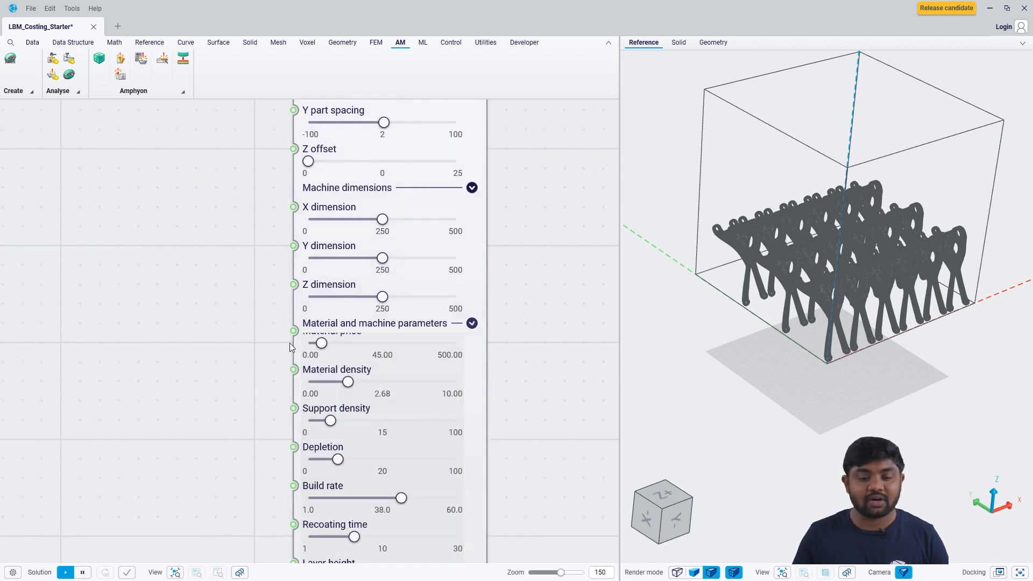
pyautogui.moveTo(257, 355); pyautogui.dragTo(244, 247, button='middle')
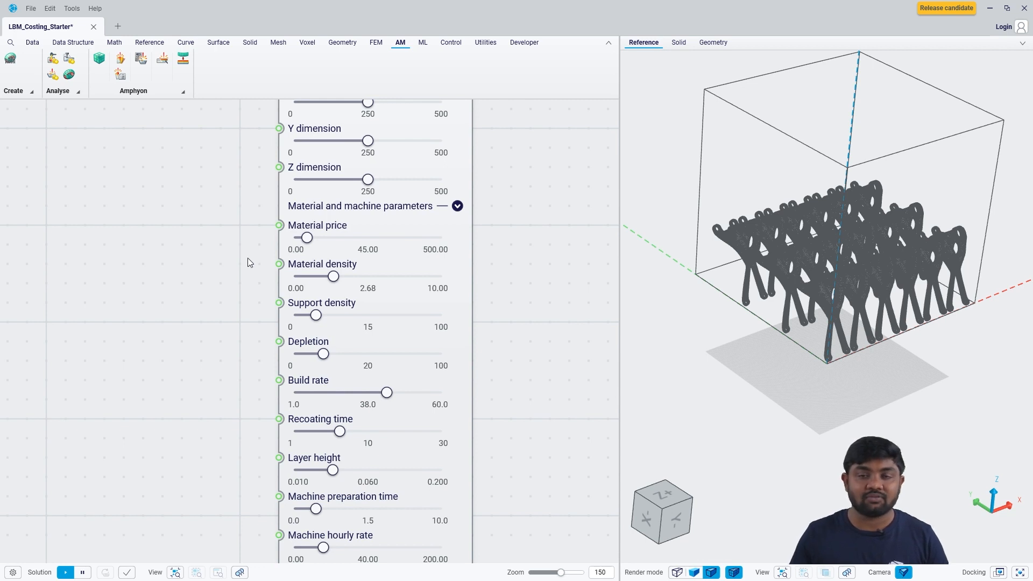
pyautogui.moveTo(245, 373); pyautogui.dragTo(244, 304, button='middle')
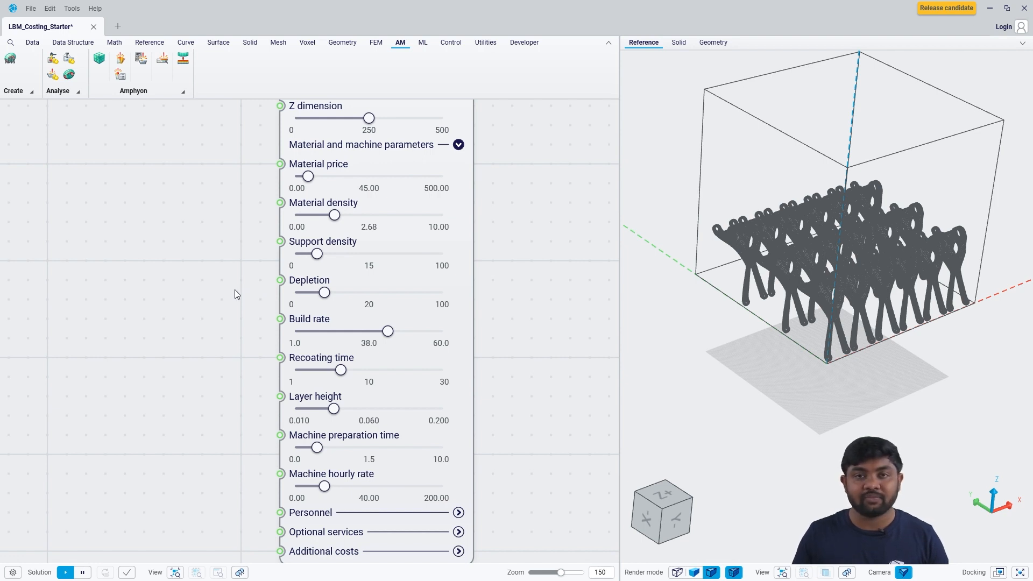
pyautogui.moveTo(315, 317)
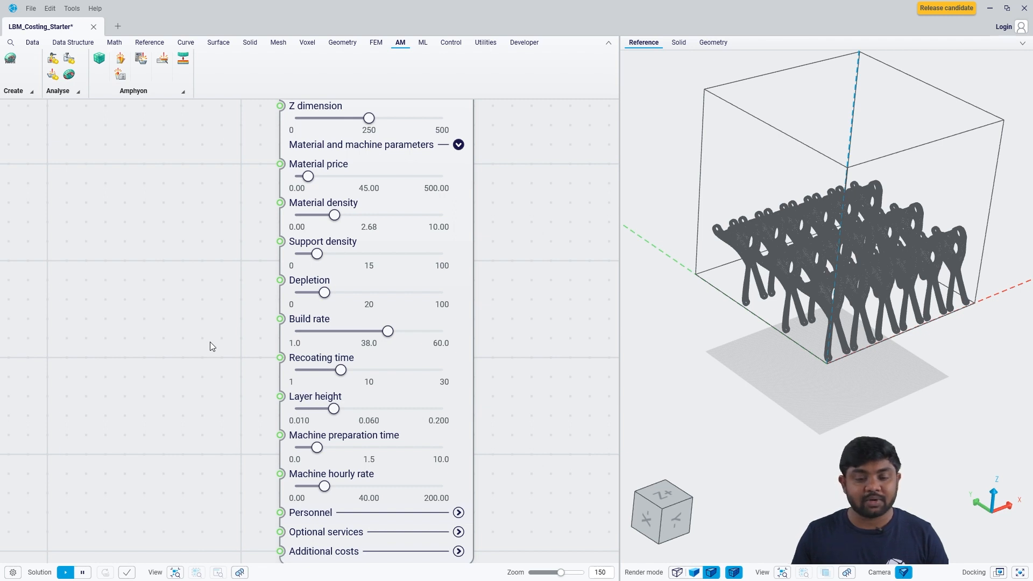
pyautogui.moveTo(209, 346); pyautogui.dragTo(212, 253, button='middle')
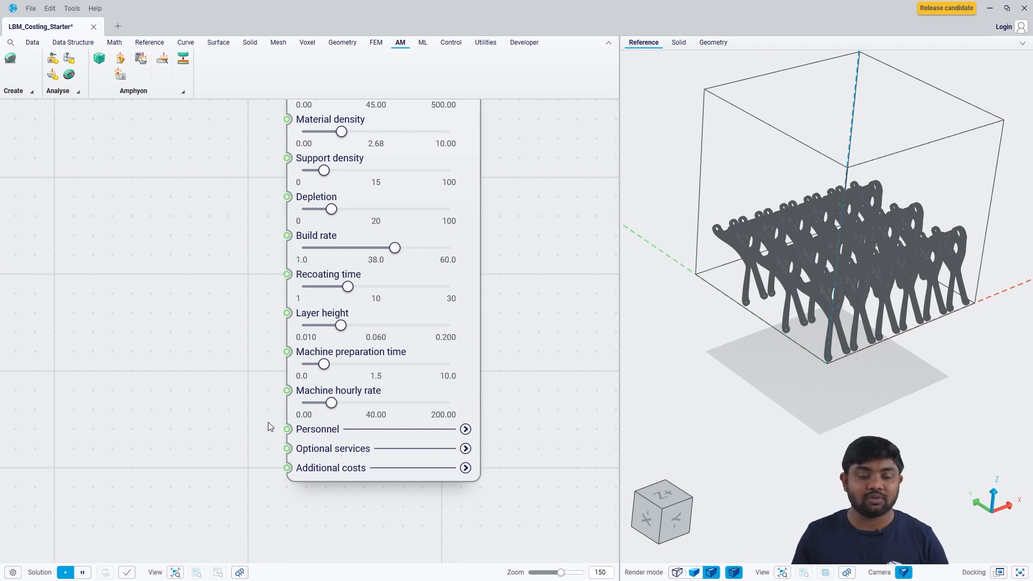
# Step: Expand the Personnel, Optional services and Additional costs groups of LBM Costing and review their cost settings
pyautogui.click(316, 431)
pyautogui.moveTo(248, 431); pyautogui.dragTo(245, 299, button='middle')
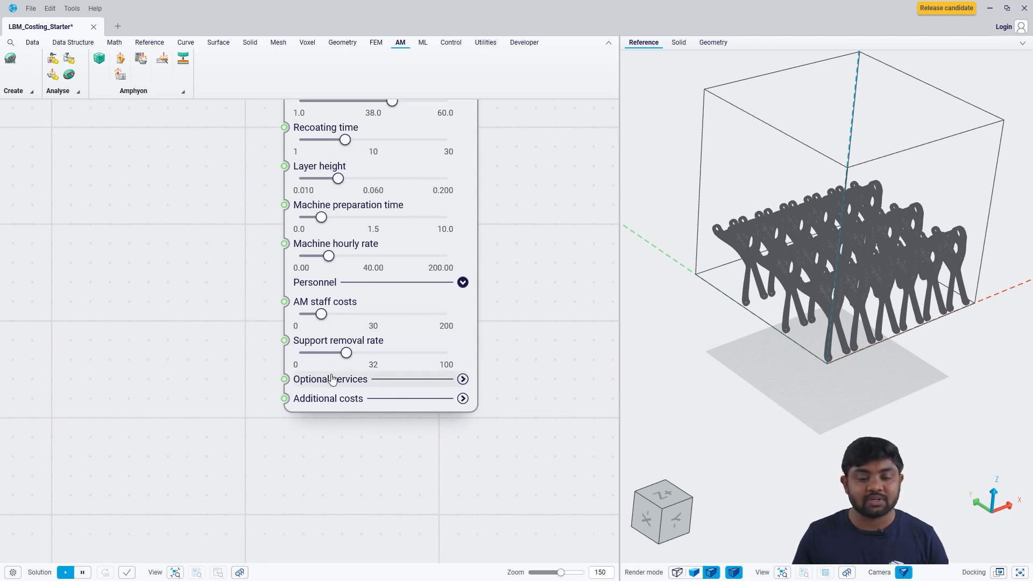
pyautogui.click(325, 379)
pyautogui.moveTo(246, 415); pyautogui.dragTo(236, 337, button='middle')
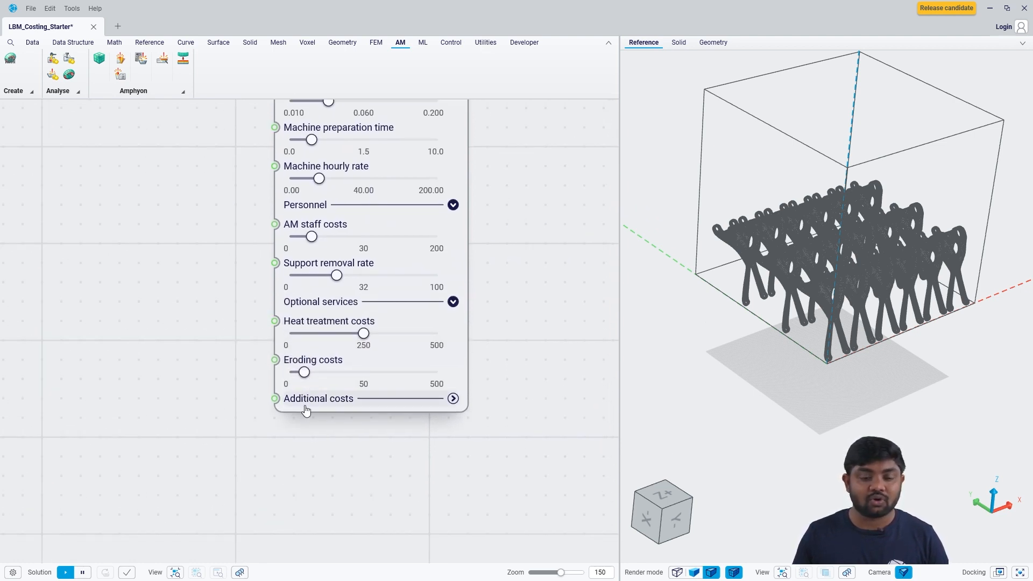
pyautogui.click(304, 400)
pyautogui.scroll(-2, 273, 433)
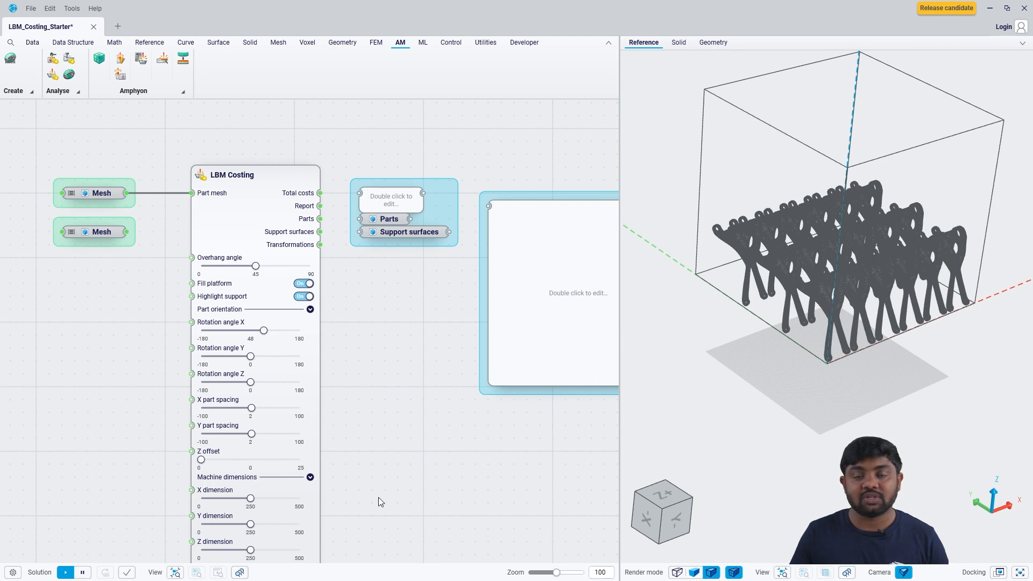
# Step: Connect LBM Costing's Total costs output to the small empty panel and its Report output to the large panel
pyautogui.scroll(3, 352, 431)
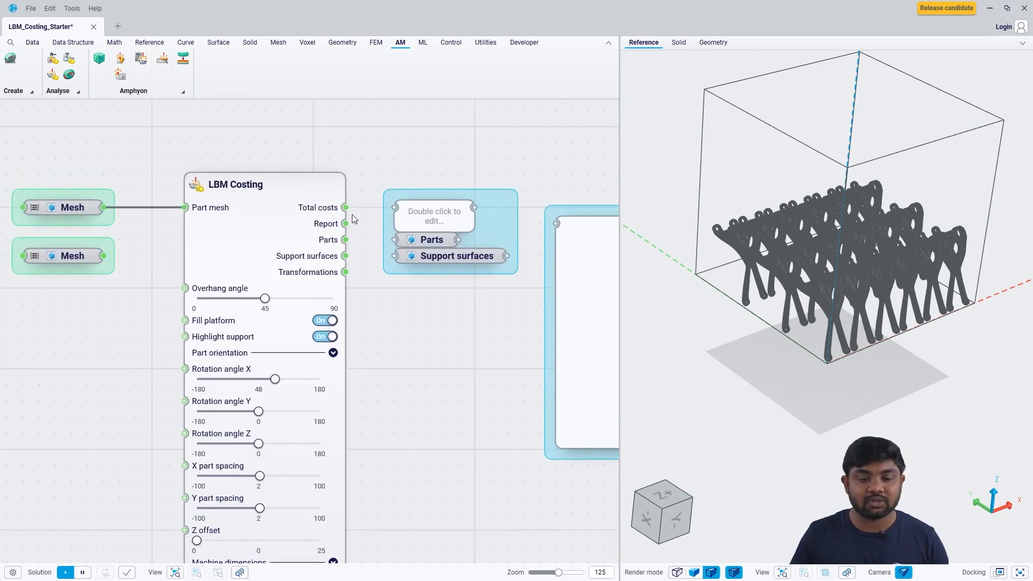
pyautogui.moveTo(354, 206); pyautogui.dragTo(395, 208)
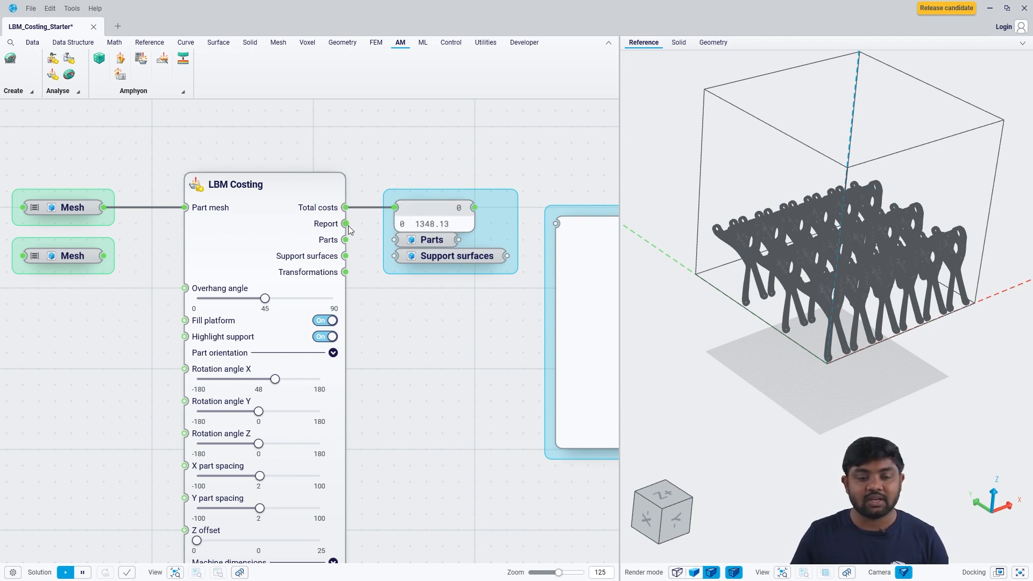
pyautogui.moveTo(345, 223); pyautogui.dragTo(556, 223)
pyautogui.moveTo(487, 303); pyautogui.dragTo(292, 274, button='right')
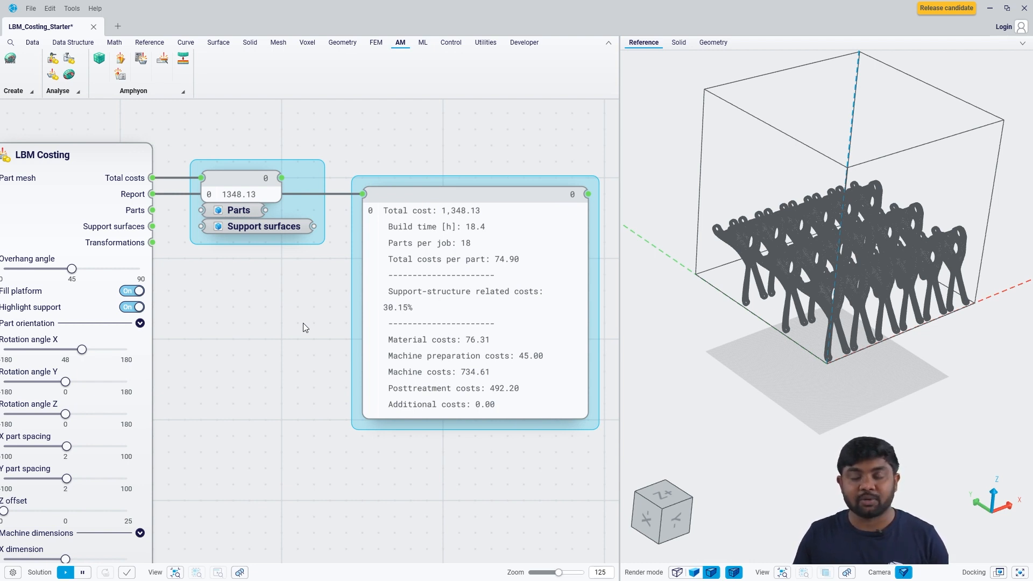
pyautogui.moveTo(270, 313); pyautogui.dragTo(291, 317, button='right')
# Step: Hide the LBM Costing preview and connect its Parts output to the Parts container, checking the container's meshes before hiding them
pyautogui.click(108, 178)
pyautogui.doubleClick(108, 177)
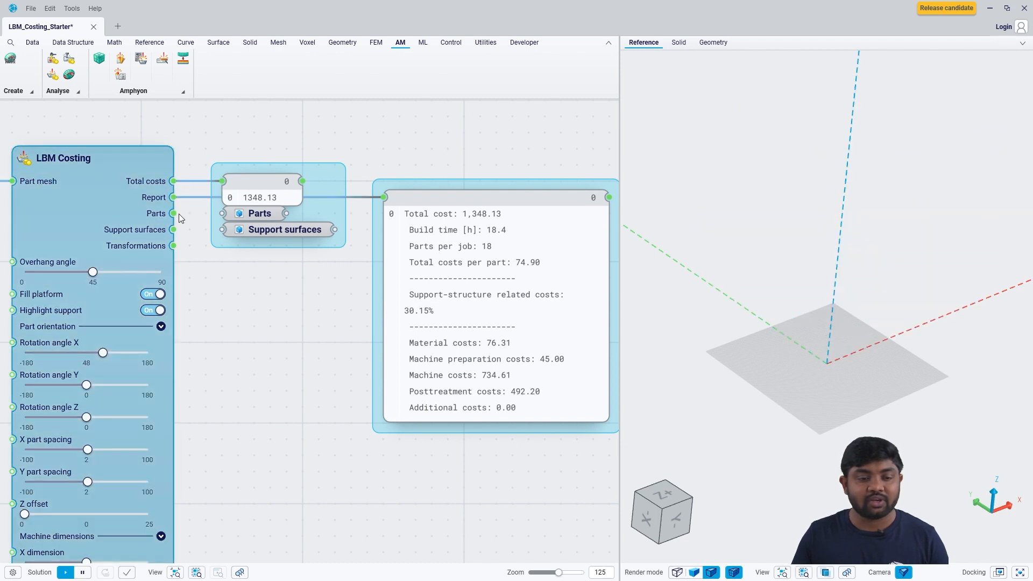
pyautogui.moveTo(218, 214); pyautogui.dragTo(219, 214)
pyautogui.doubleClick(263, 217)
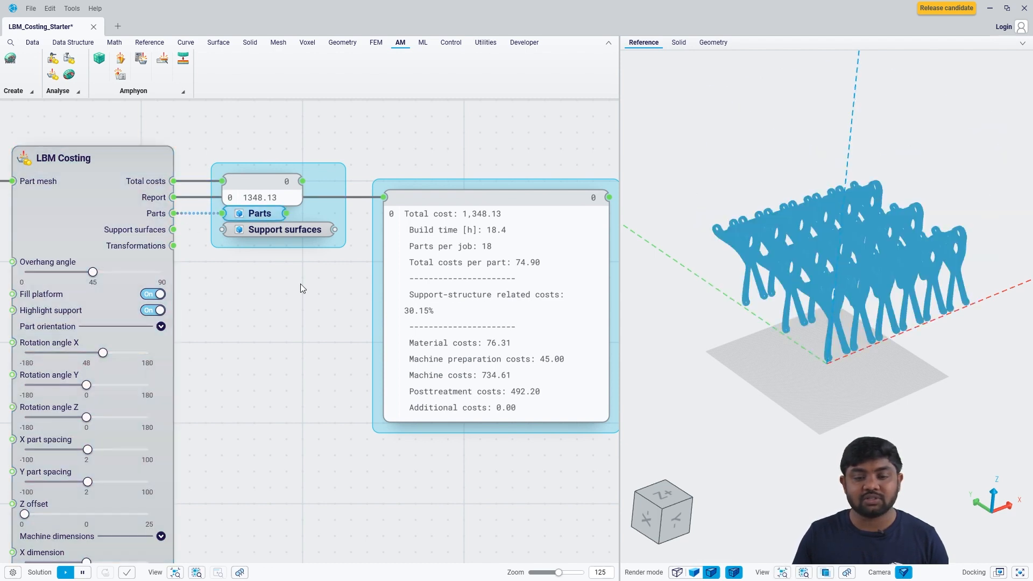
pyautogui.click(300, 283)
pyautogui.moveTo(263, 214)
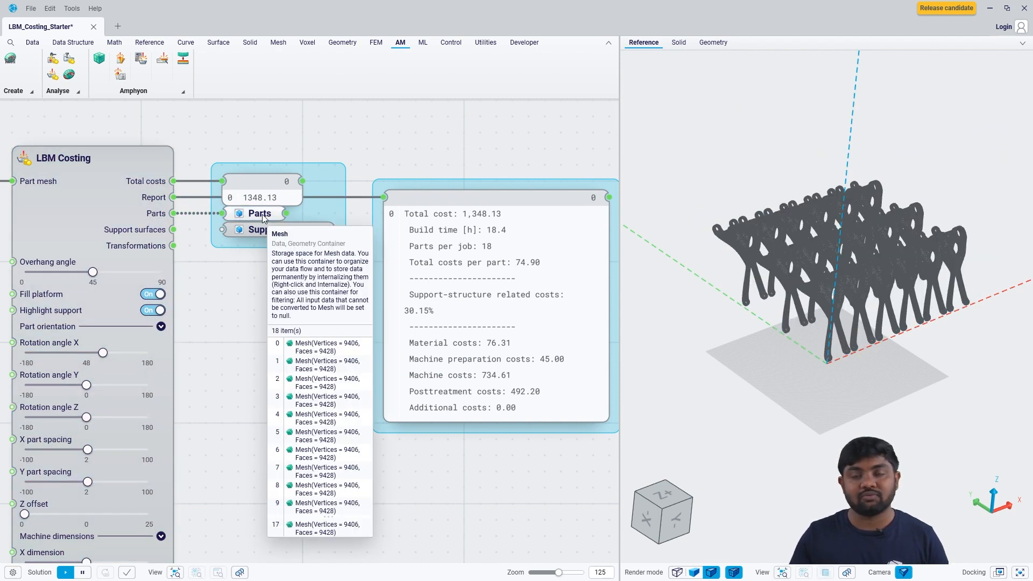
pyautogui.doubleClick(263, 214)
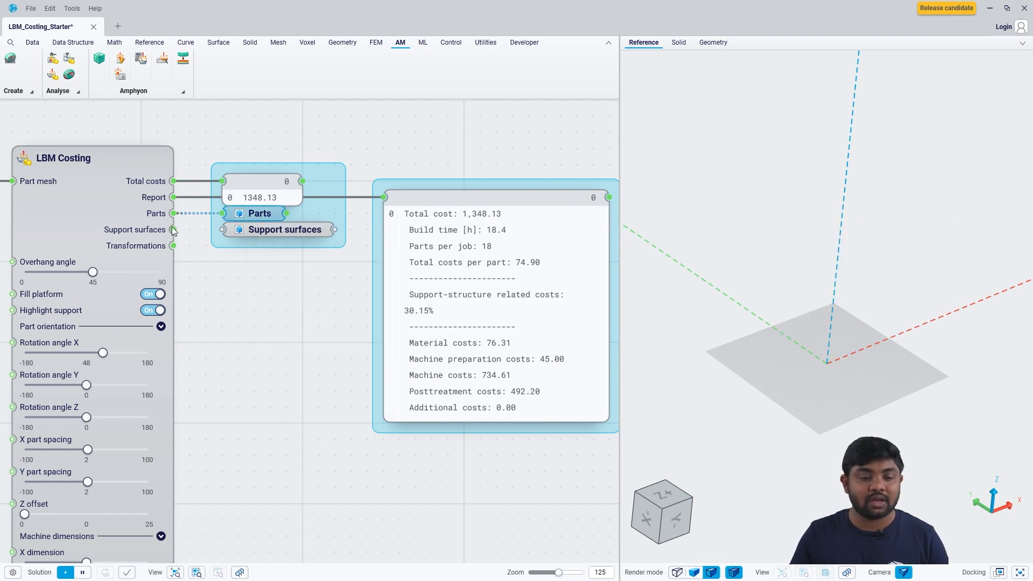
# Step: Connect the Support surfaces output to the Support surfaces container and inspect the surfaces in 3D before hiding them
pyautogui.doubleClick(261, 234)
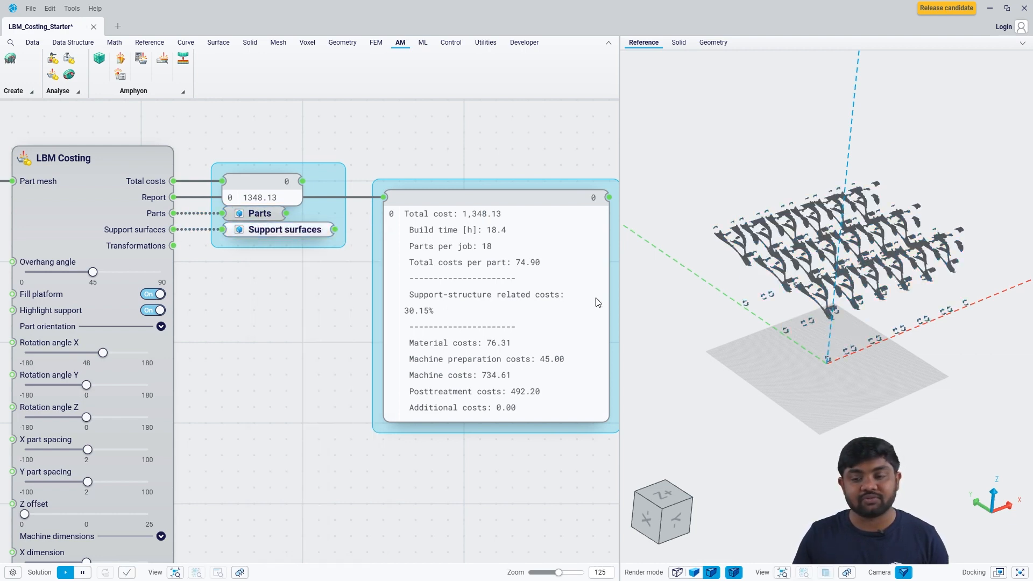
pyautogui.scroll(5, 863, 260)
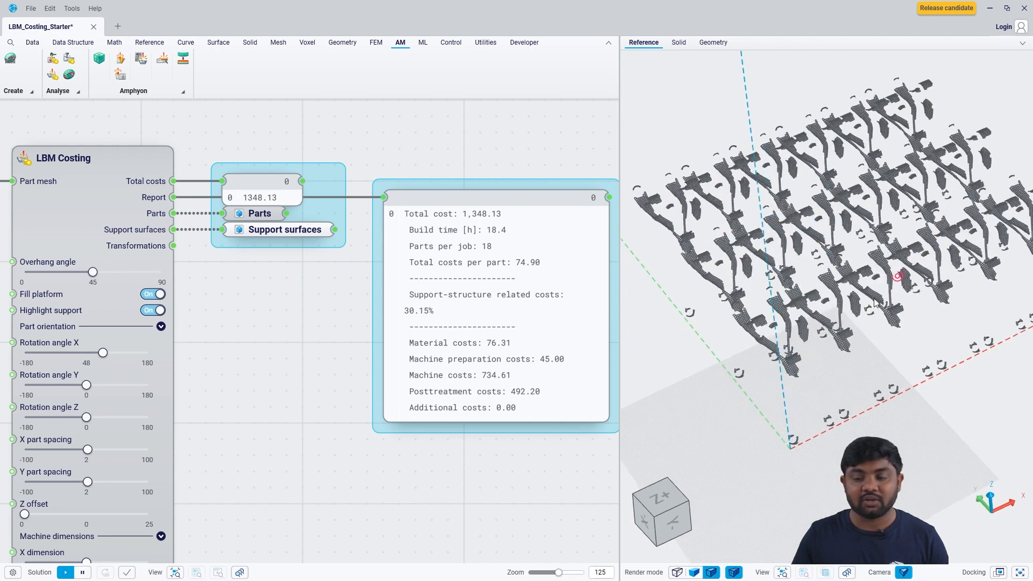
pyautogui.moveTo(872, 279); pyautogui.dragTo(869, 257, button='middle')
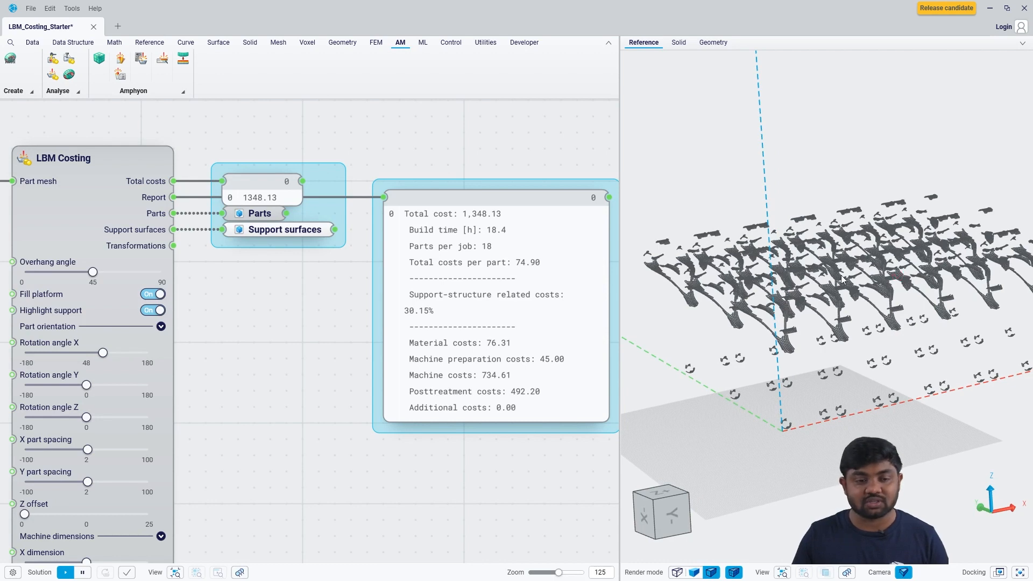
pyautogui.click(271, 228)
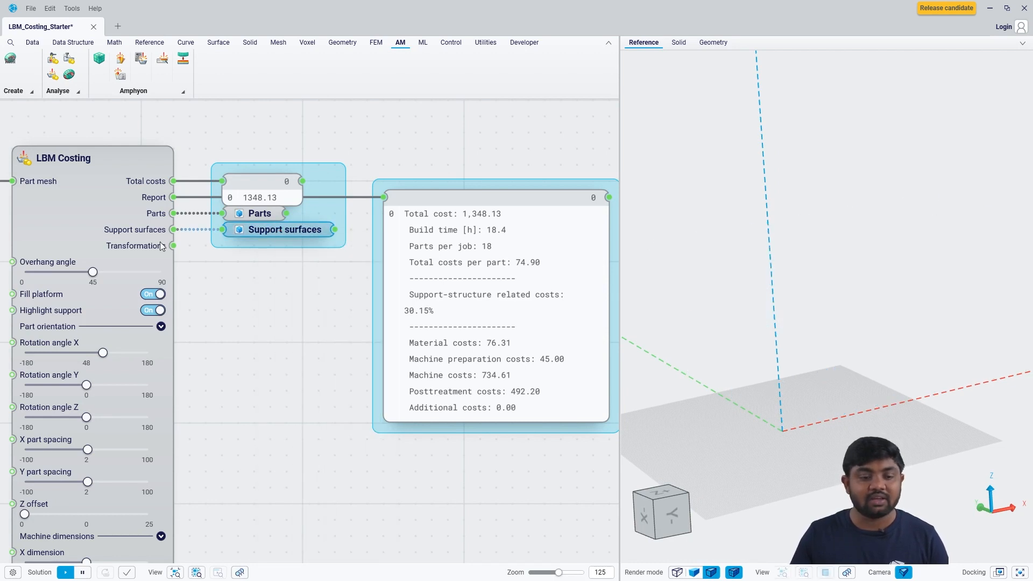
# Step: Review the transformation matrices in LBM Costing's Transformations output
pyautogui.moveTo(160, 246)
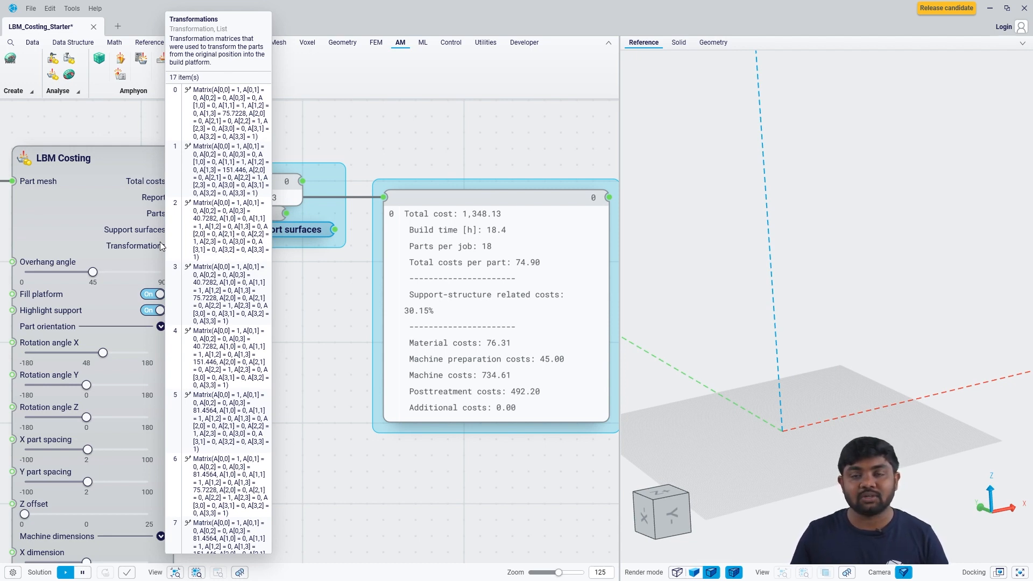
pyautogui.scroll(-3, 240, 275)
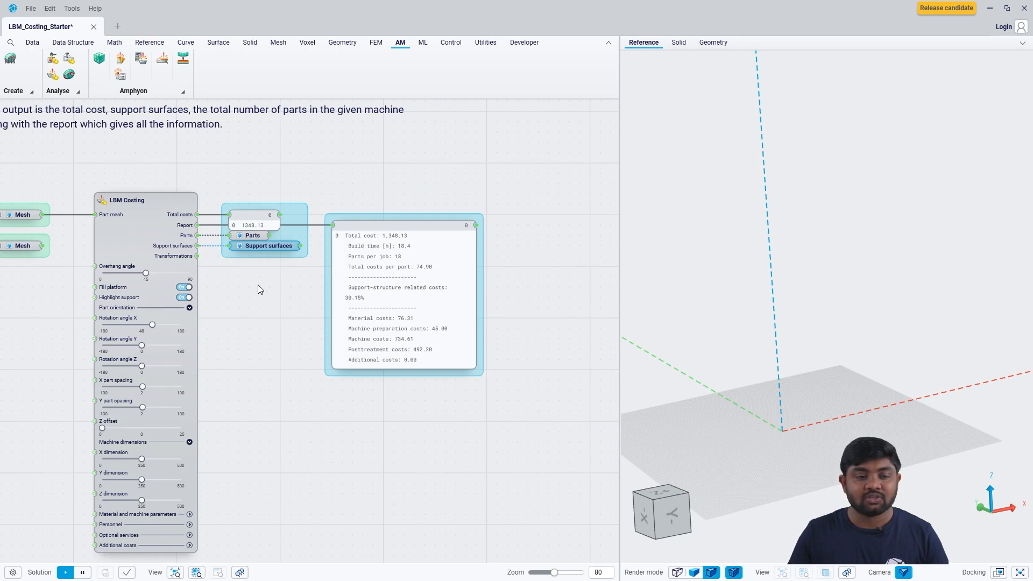
pyautogui.scroll(-2, 258, 286)
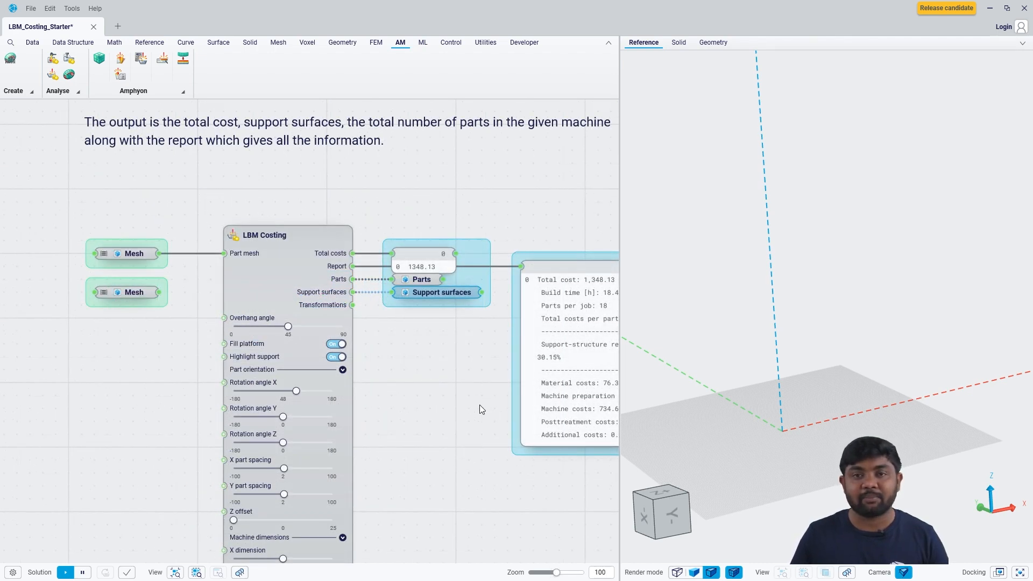
# Step: Preview the second, unconnected Mesh container's part in the 3D view, then hide it again
pyautogui.click(121, 290)
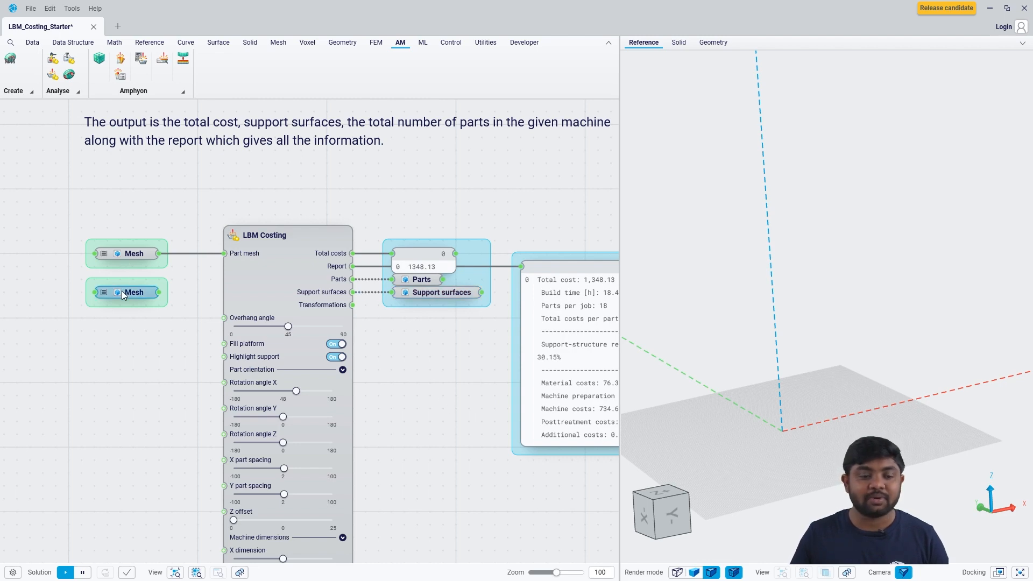
pyautogui.press('space')
pyautogui.click(122, 341)
pyautogui.scroll(1, 825, 447)
pyautogui.scroll(3, 833, 411)
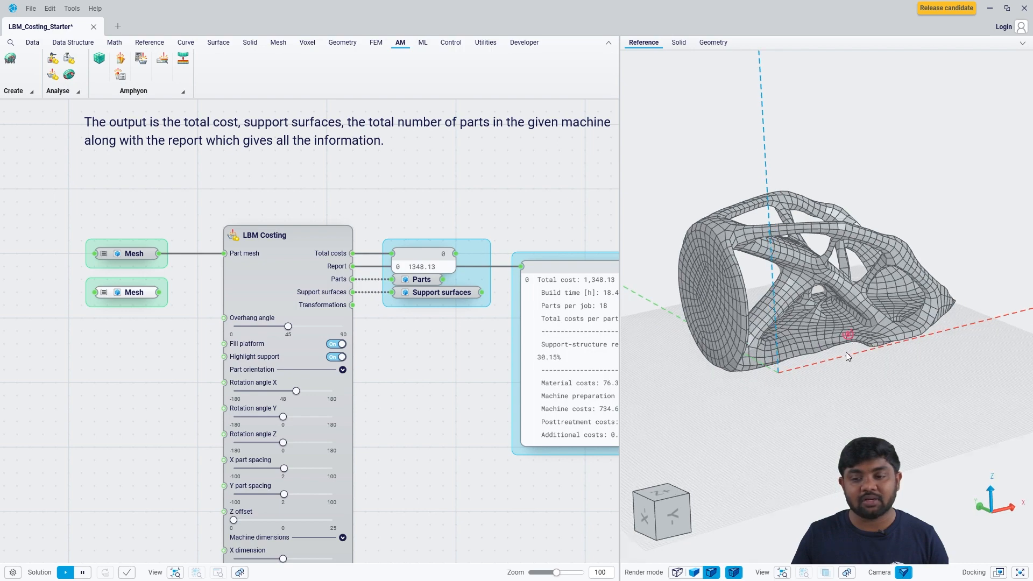
pyautogui.click(129, 293)
pyautogui.press('space')
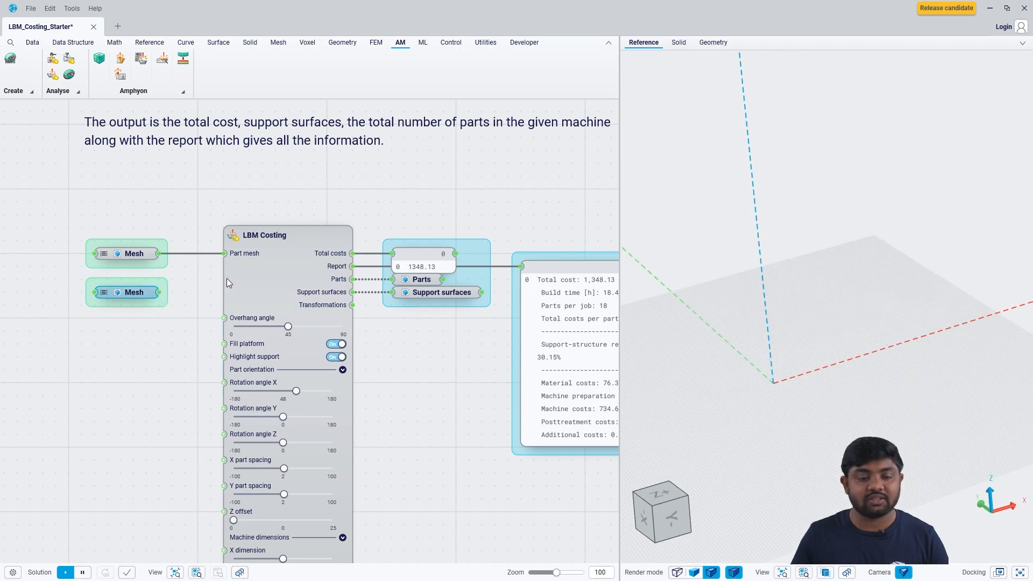
# Step: Show the LBM Costing preview again and connect the second Mesh container to its Part mesh input, replacing the first mesh
pyautogui.click(227, 278)
pyautogui.press('space')
pyautogui.click(203, 296)
pyautogui.scroll(-5, 802, 357)
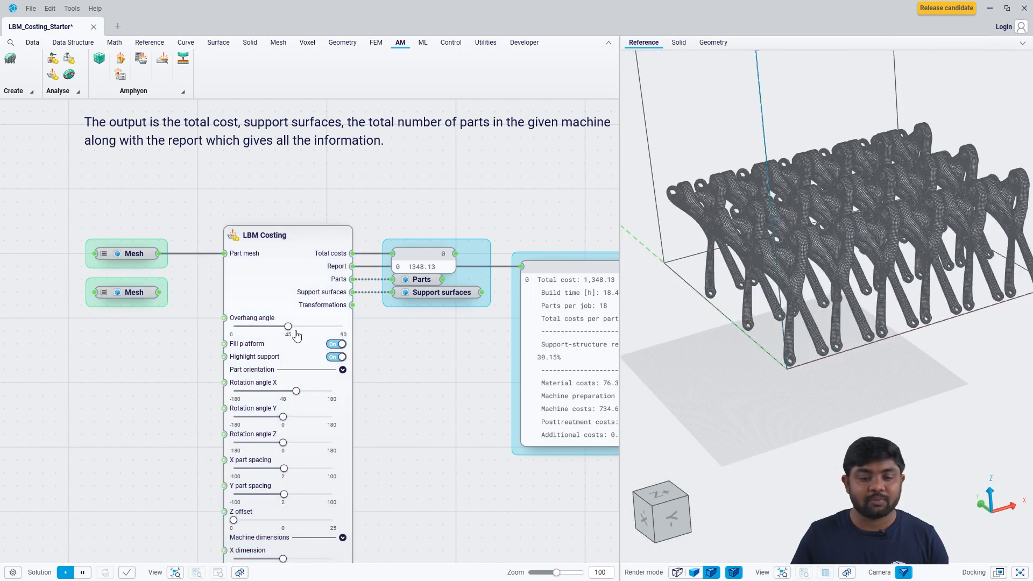
pyautogui.moveTo(159, 292); pyautogui.dragTo(219, 259)
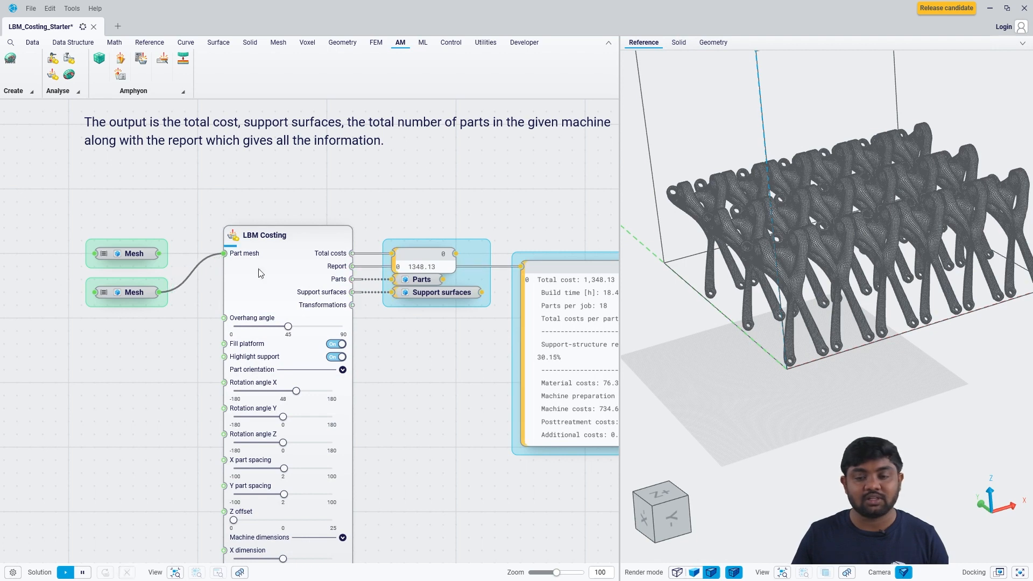
pyautogui.scroll(-3, 838, 371)
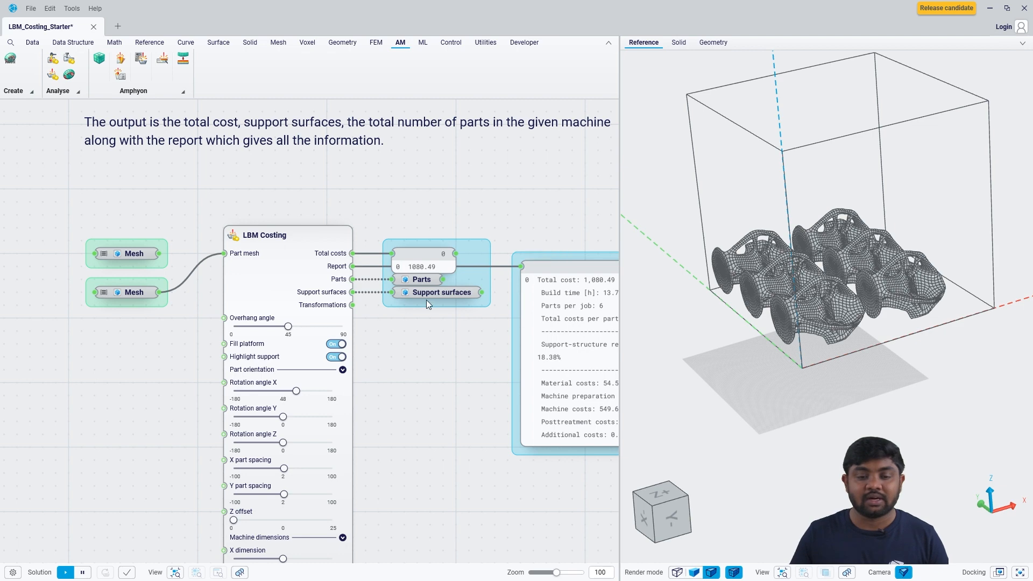
# Step: Inspect the highlighted support areas from below with the mesh edges hidden, then restore the shaded render mode with edges
pyautogui.click(694, 571)
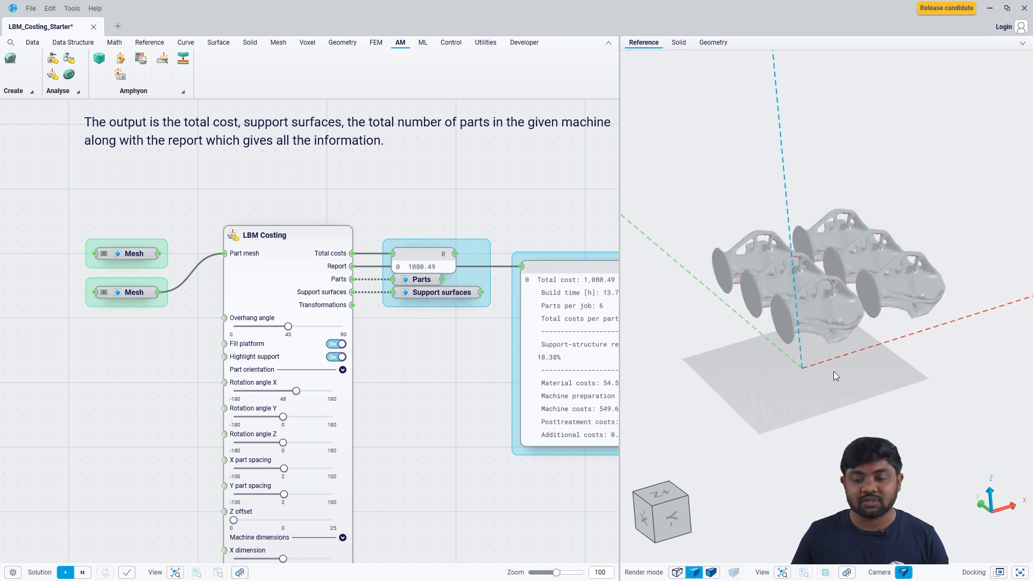
pyautogui.moveTo(834, 372); pyautogui.dragTo(838, 316)
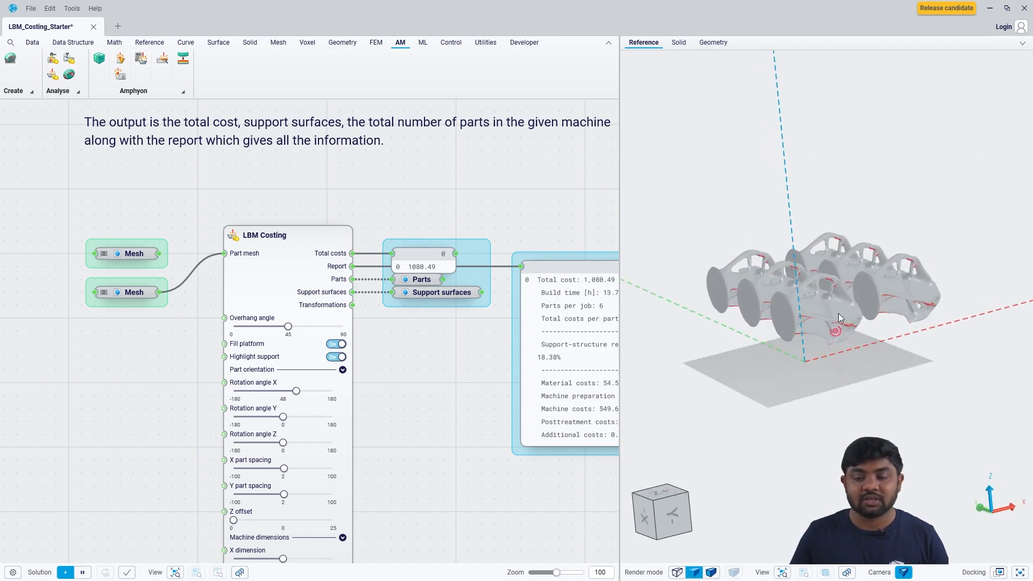
pyautogui.click(711, 572)
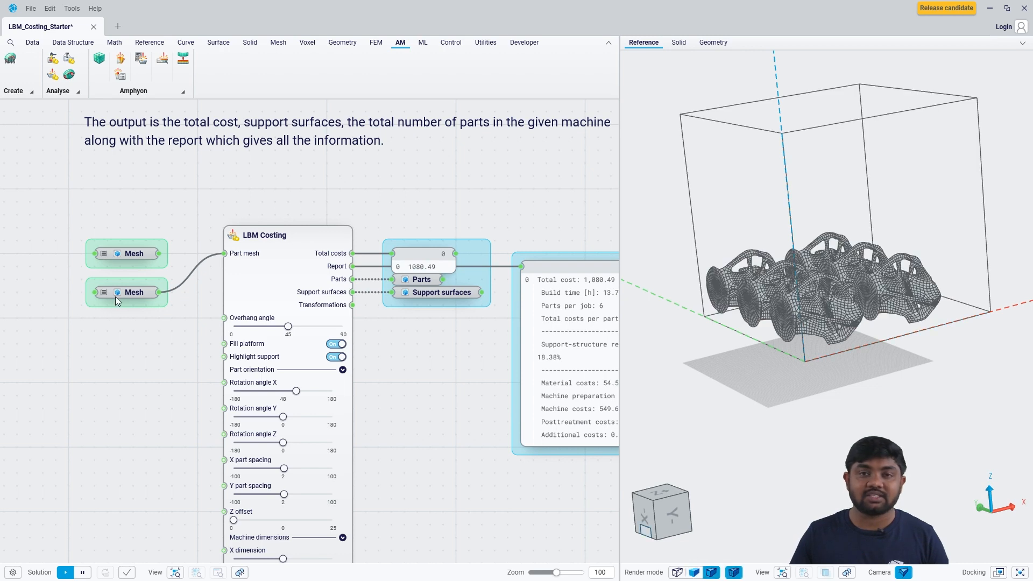
pyautogui.scroll(-3, 134, 311)
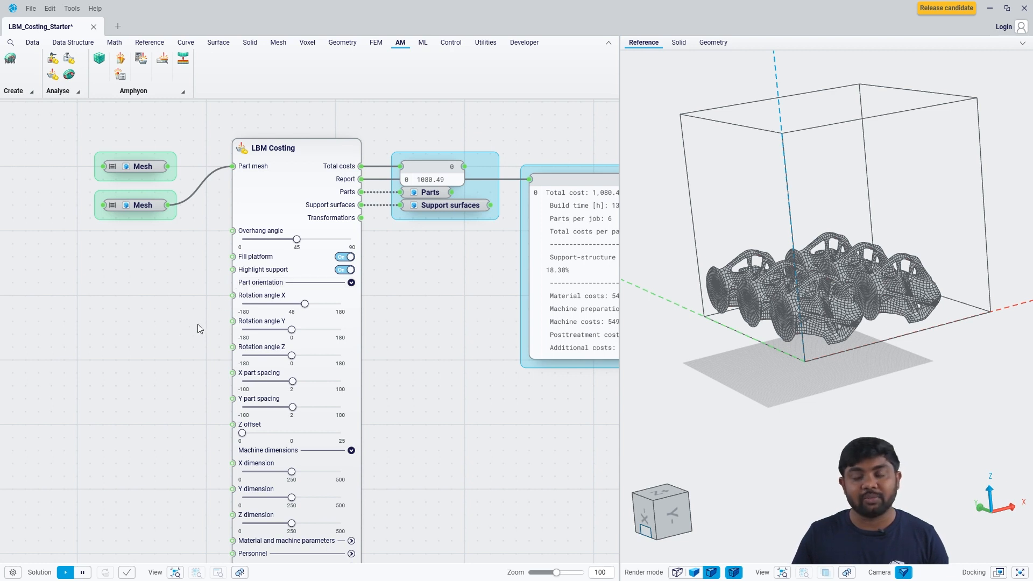
pyautogui.moveTo(198, 324); pyautogui.dragTo(202, 245, button='right')
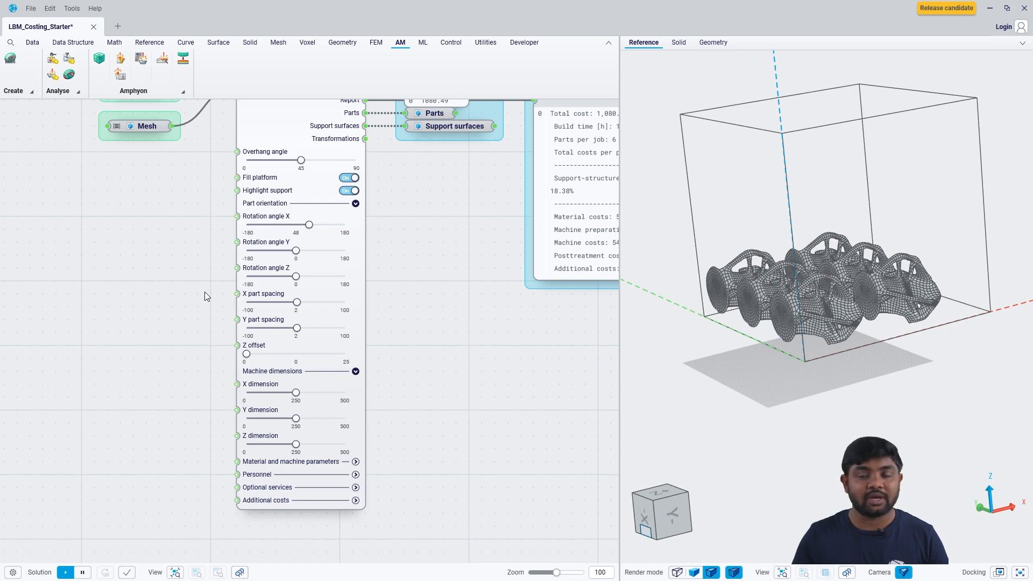
pyautogui.scroll(-2, 205, 339)
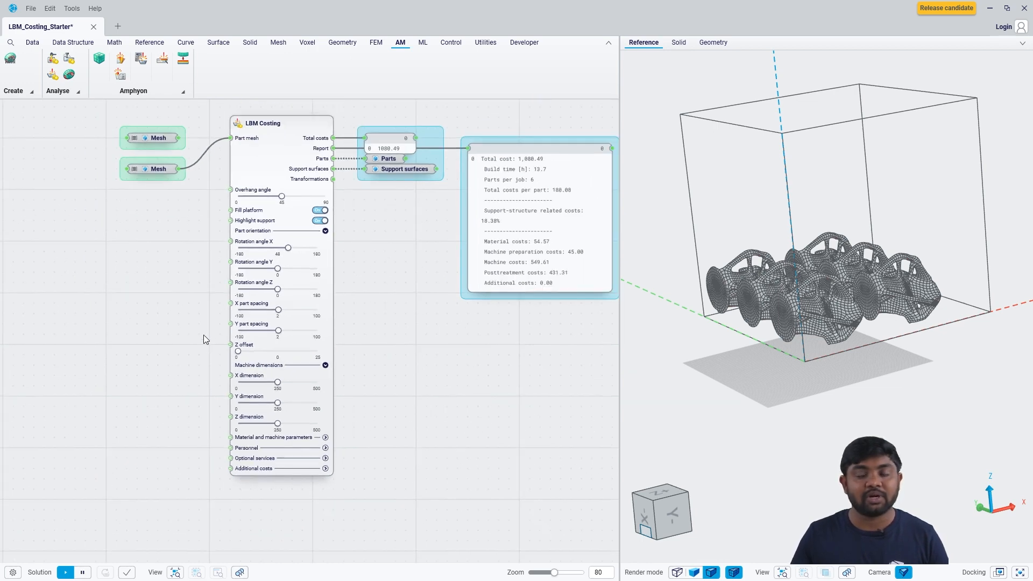
pyautogui.moveTo(200, 310); pyautogui.dragTo(183, 374, button='right')
pyautogui.scroll(-2, 183, 374)
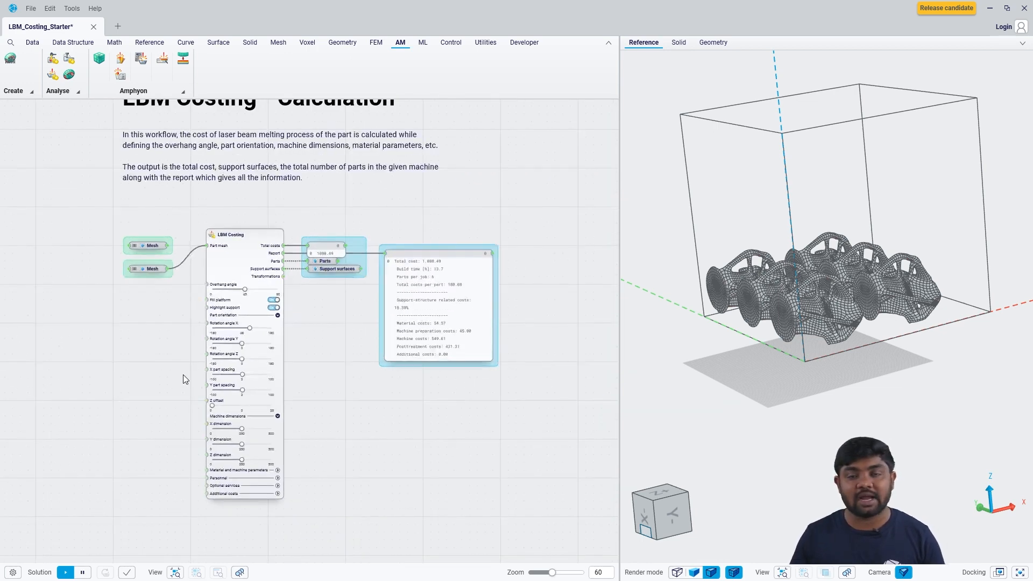